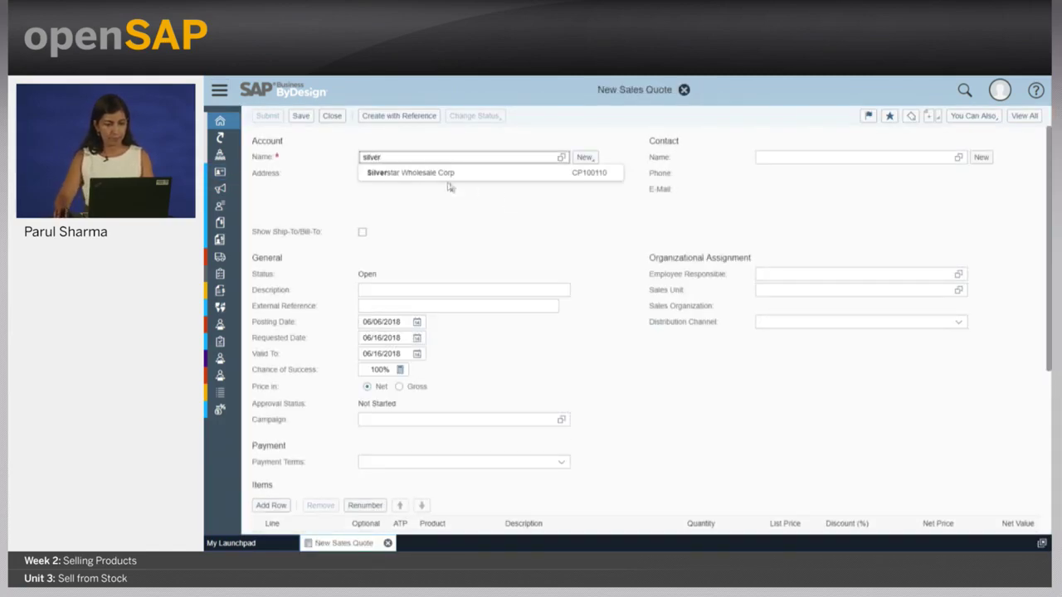
- Set the quote account to Silverstar Wholesale Corp and add one Wood Burning Stove line at 690.00 USD
{"action": "left_click", "coordinate": [441, 174]}
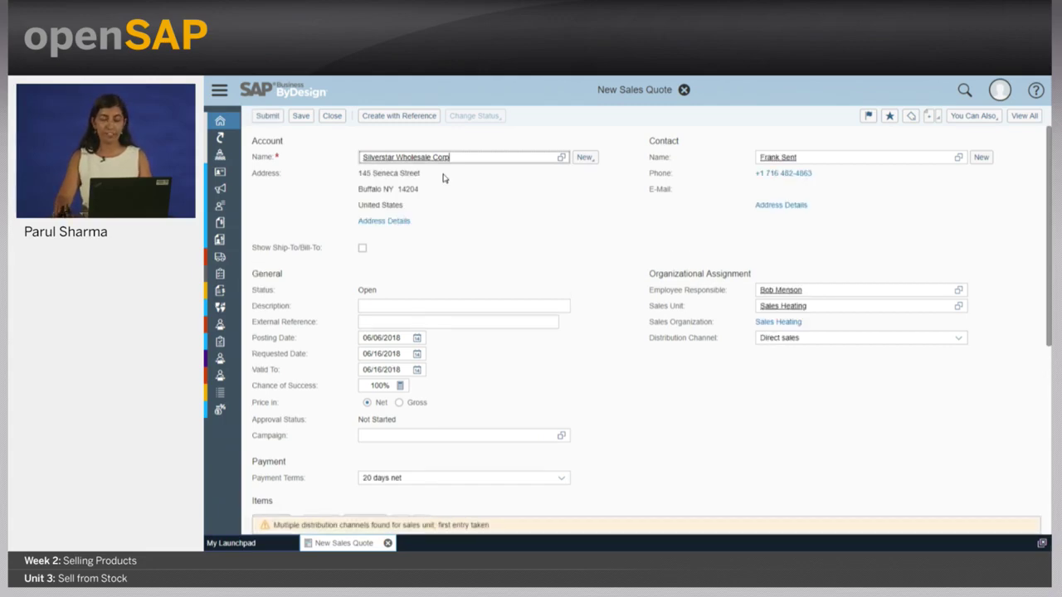
{"action": "scroll", "coordinate": [443, 177], "scroll_direction": "down", "scroll_amount": 3}
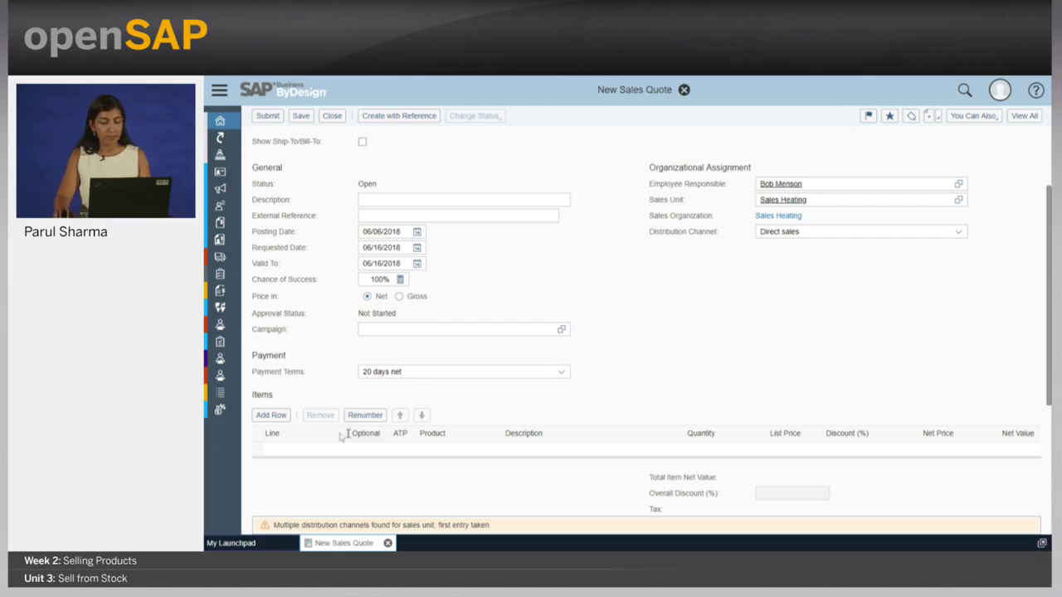
{"action": "left_click", "coordinate": [450, 450]}
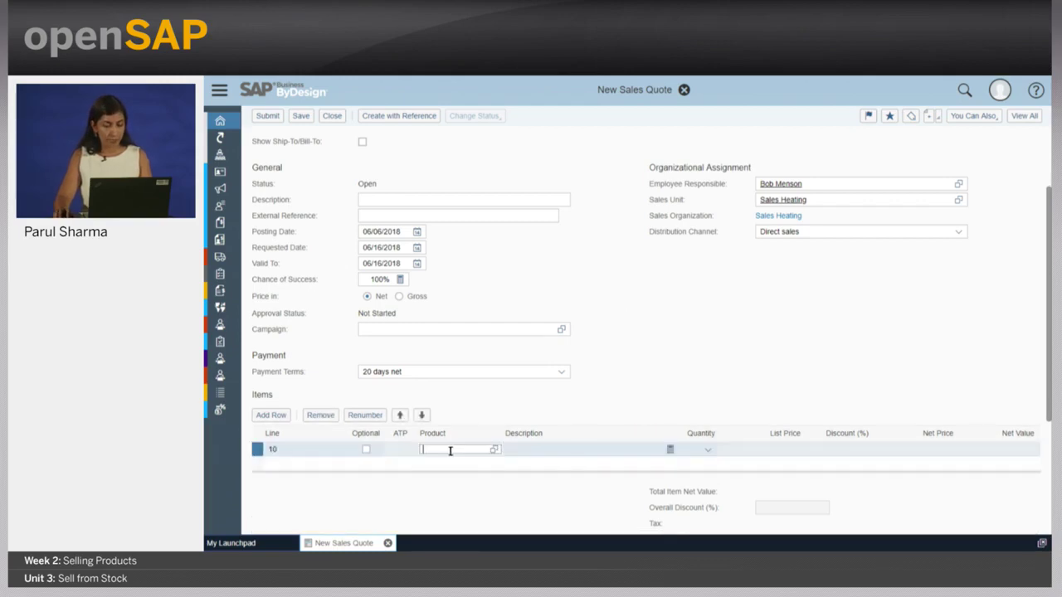
{"action": "type", "text": "wood"}
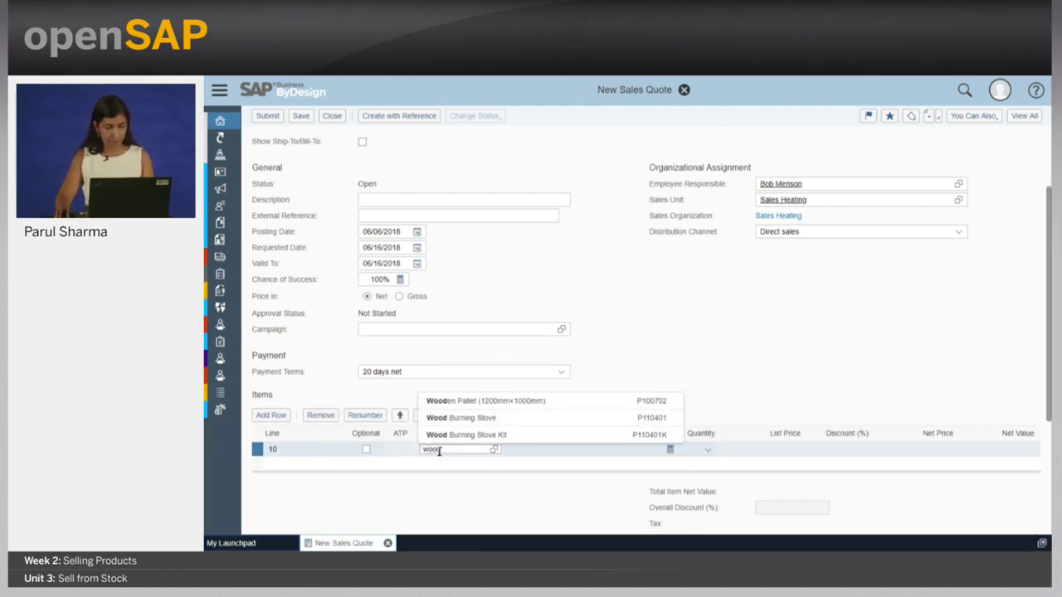
{"action": "left_click", "coordinate": [469, 434]}
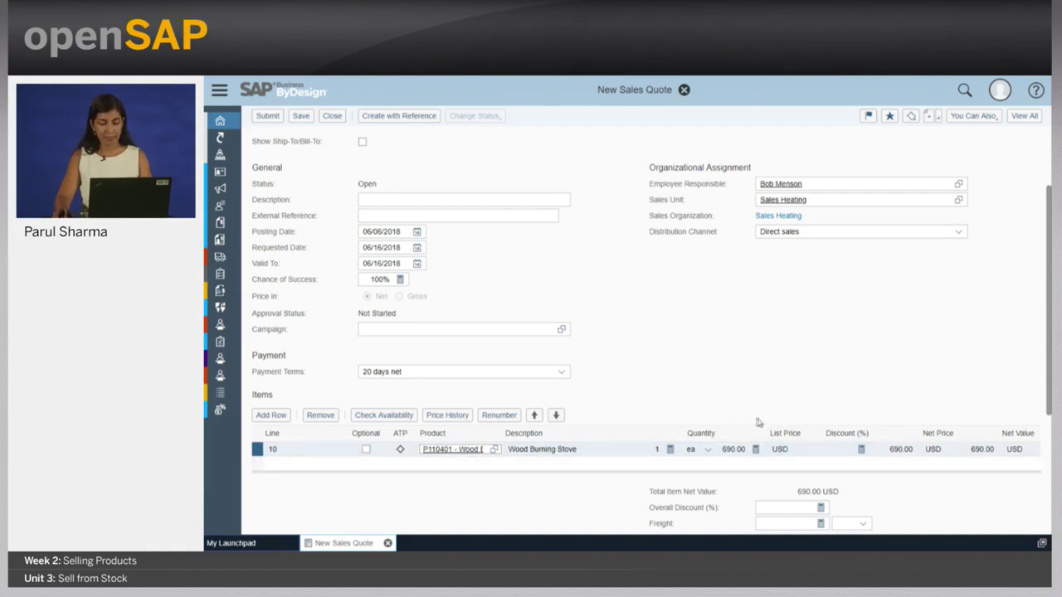
{"action": "scroll", "coordinate": [757, 422], "scroll_direction": "down", "scroll_amount": 3}
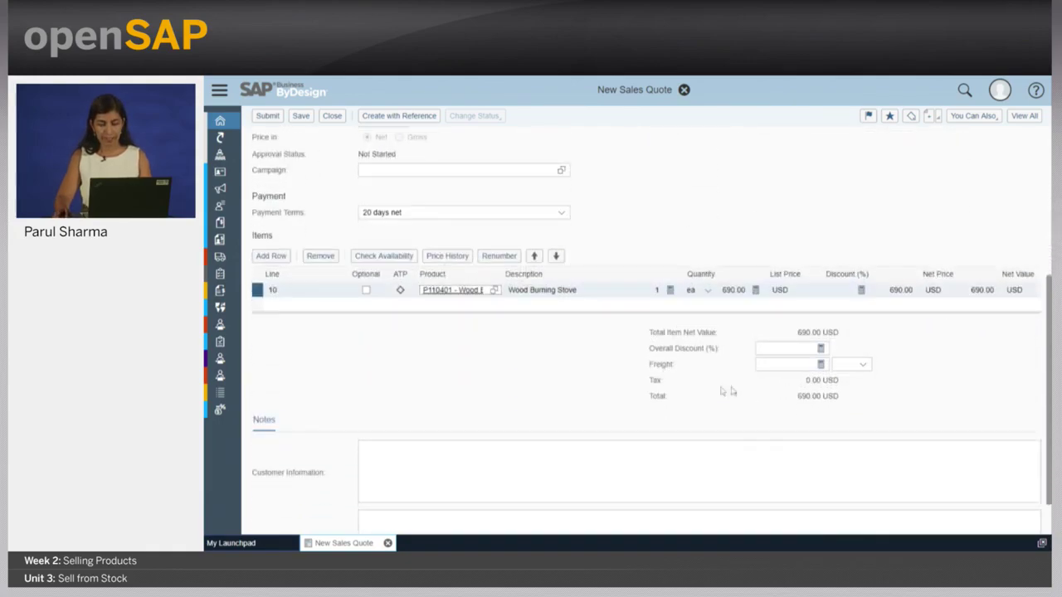
{"action": "scroll", "coordinate": [640, 247], "scroll_direction": "up", "scroll_amount": 1}
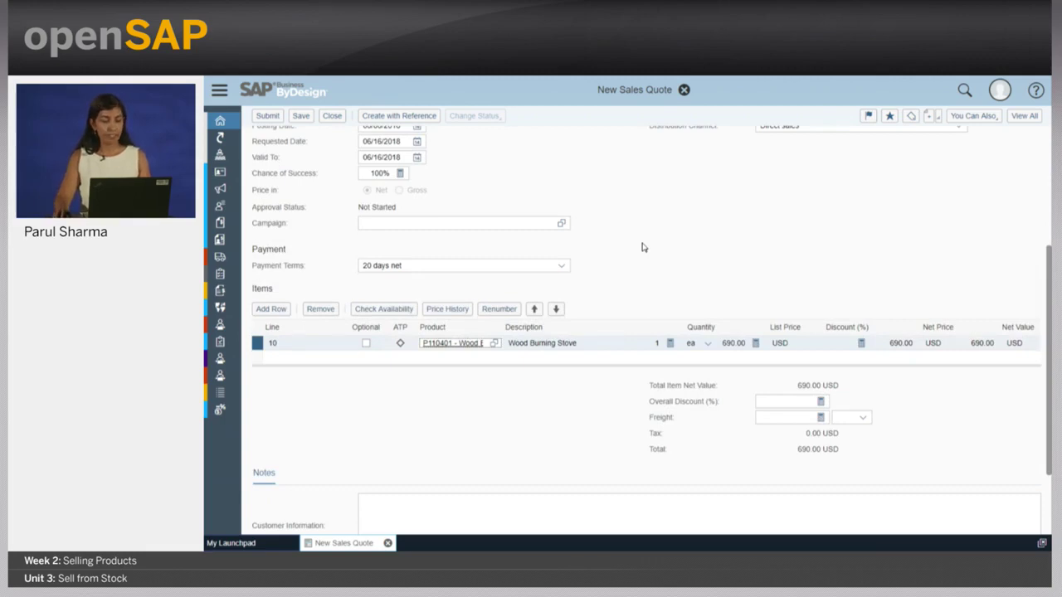
{"action": "scroll", "coordinate": [641, 247], "scroll_direction": "up", "scroll_amount": 3}
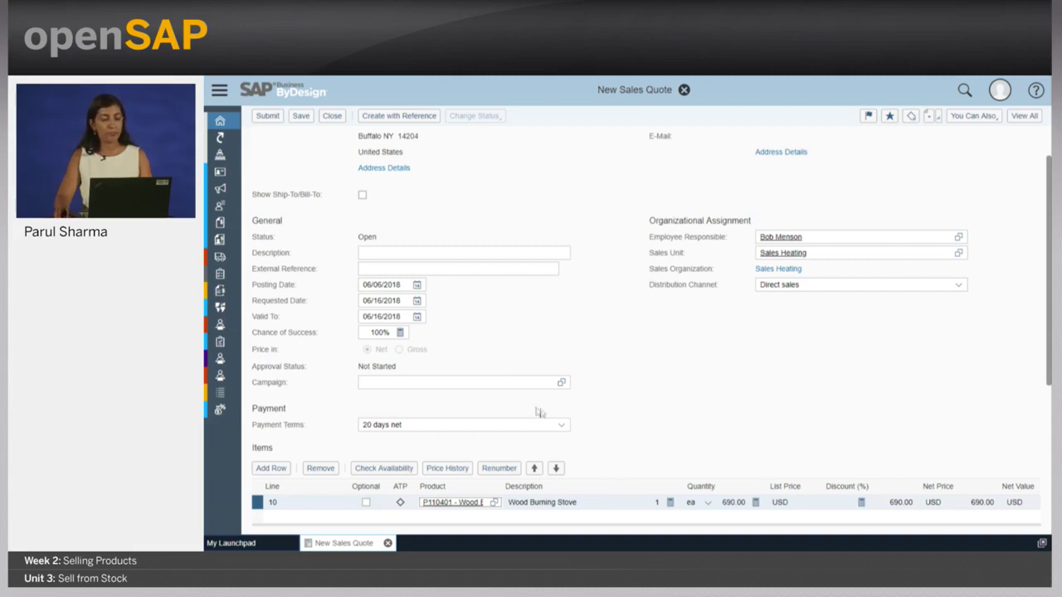
{"action": "scroll", "coordinate": [620, 438], "scroll_direction": "up", "scroll_amount": 2}
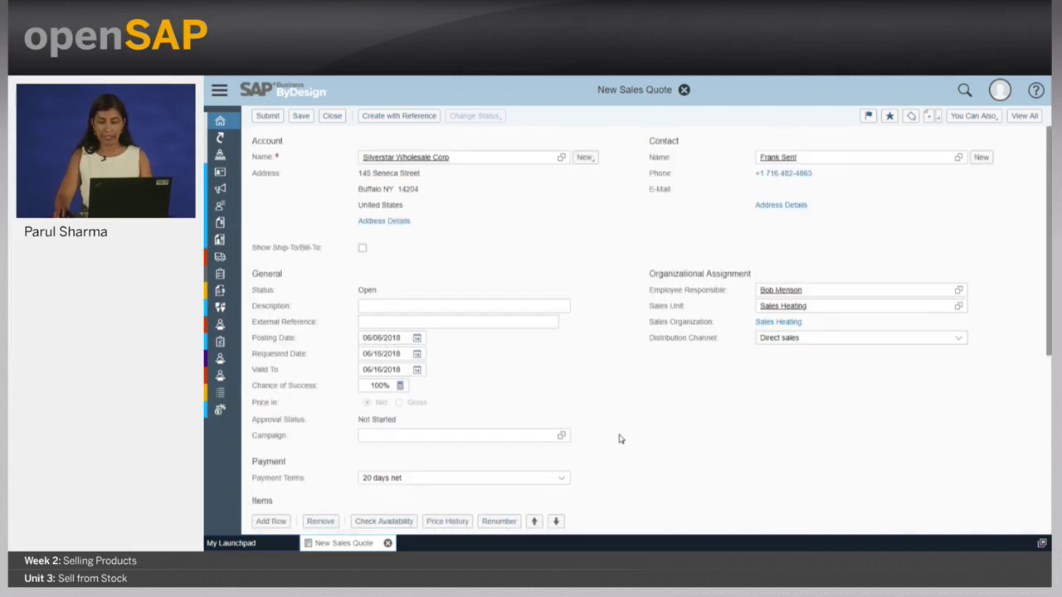
- Show all quote sections and set line 10's stove quantity to 20, totalling 13,800.00 USD
{"action": "left_click", "coordinate": [1024, 117]}
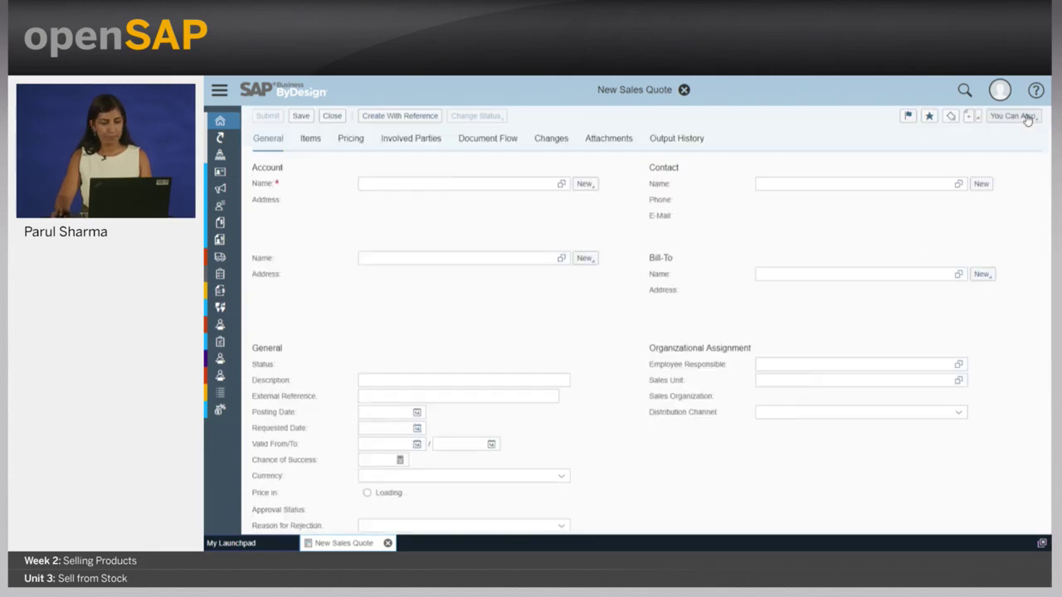
{"action": "left_click", "coordinate": [310, 139]}
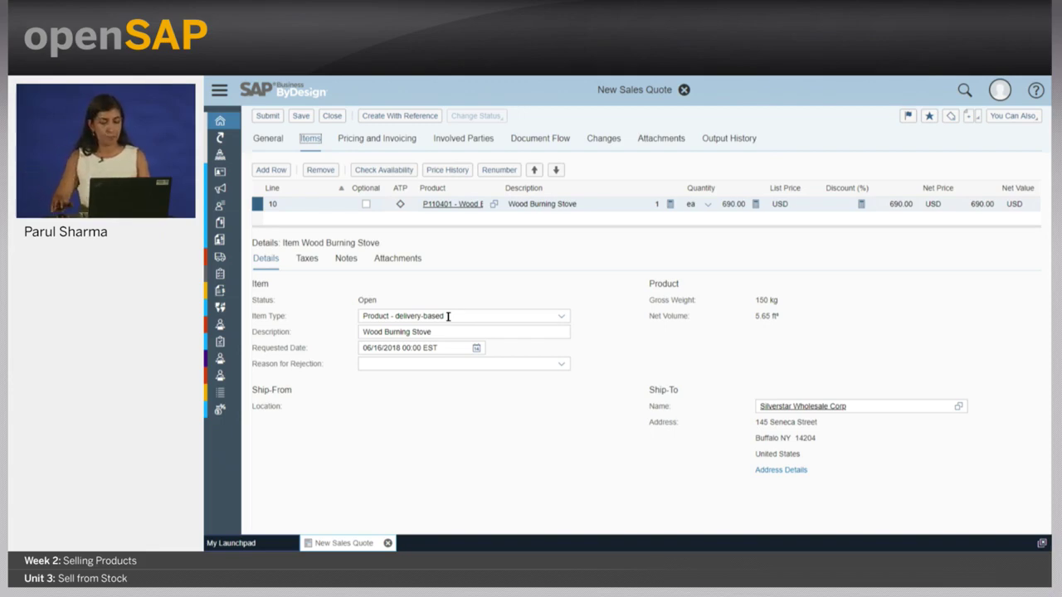
{"action": "left_click", "coordinate": [656, 204]}
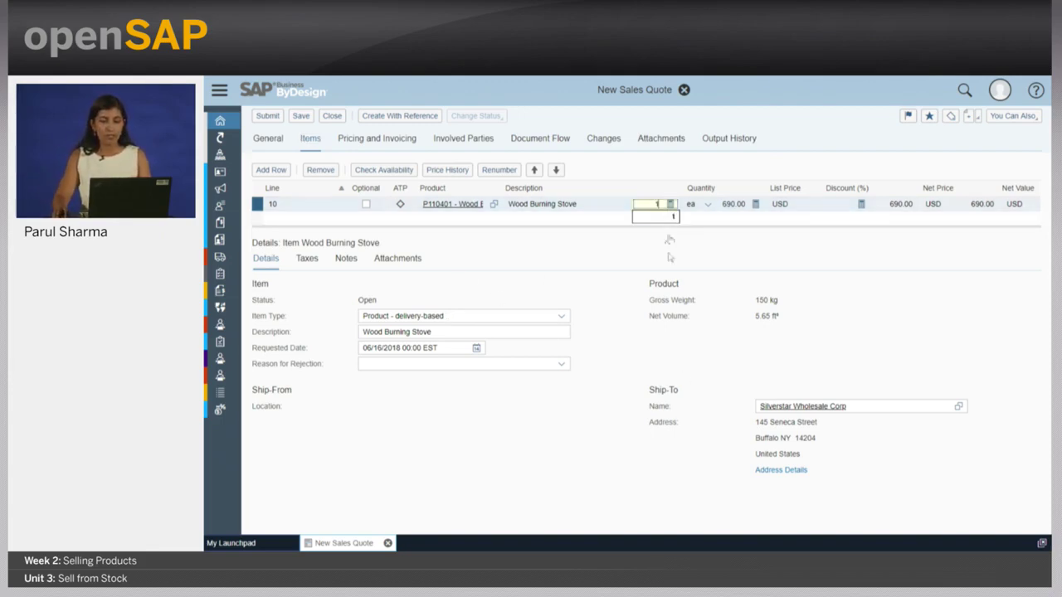
{"action": "type", "text": "20"}
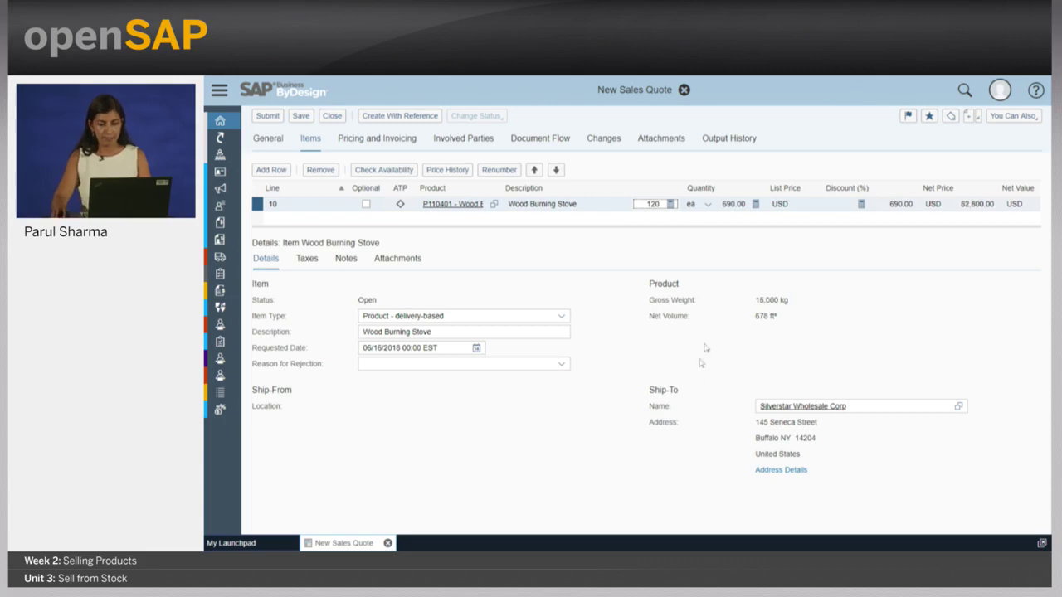
{"action": "double_click", "coordinate": [655, 204]}
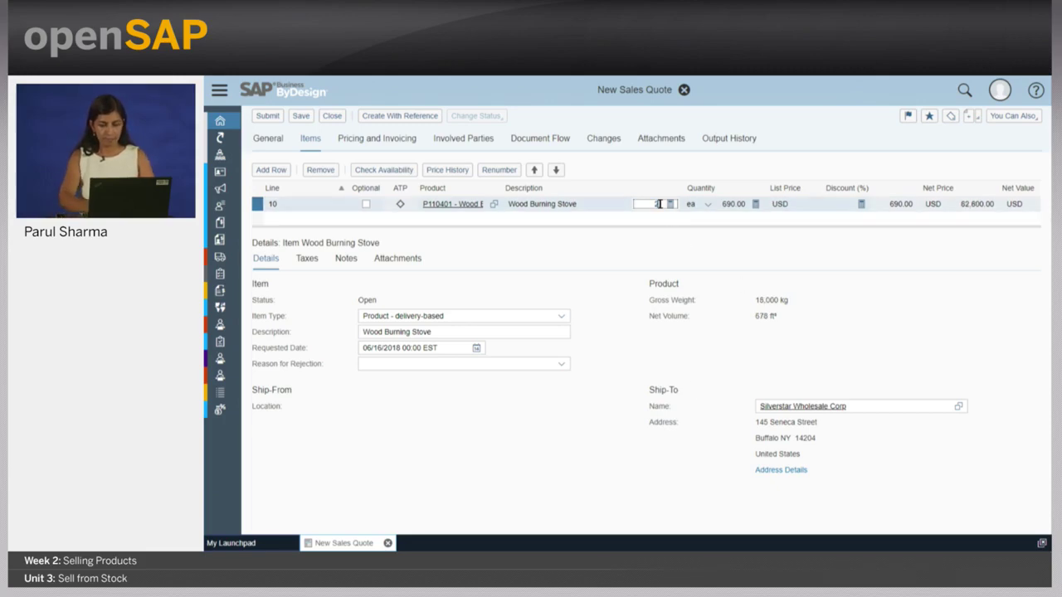
{"action": "type", "text": "20"}
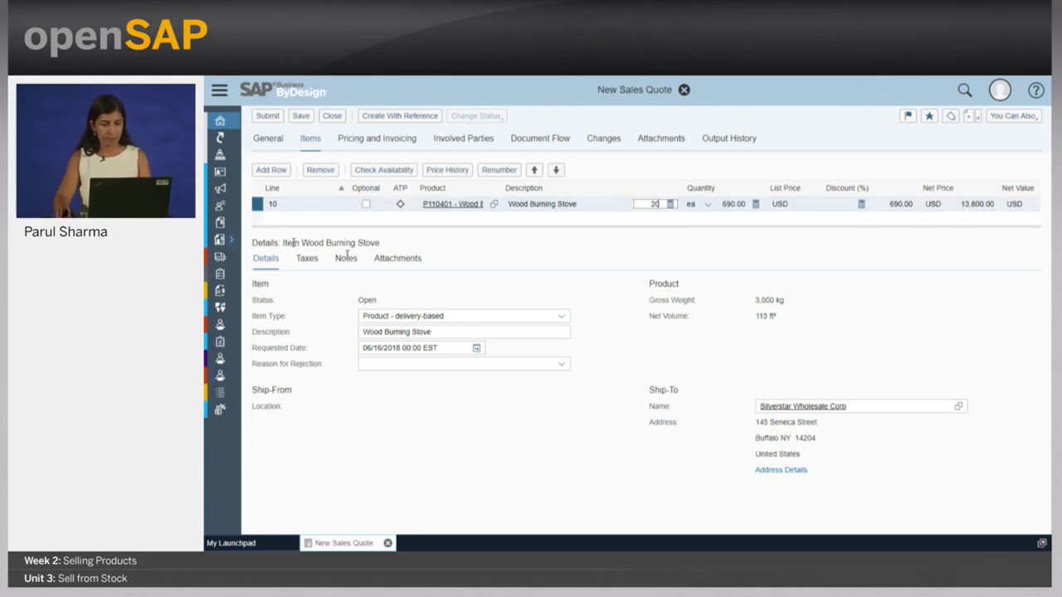
- Review the stove's expanded price components under Pricing and Invoicing, then submit the quote
{"action": "left_click", "coordinate": [374, 139]}
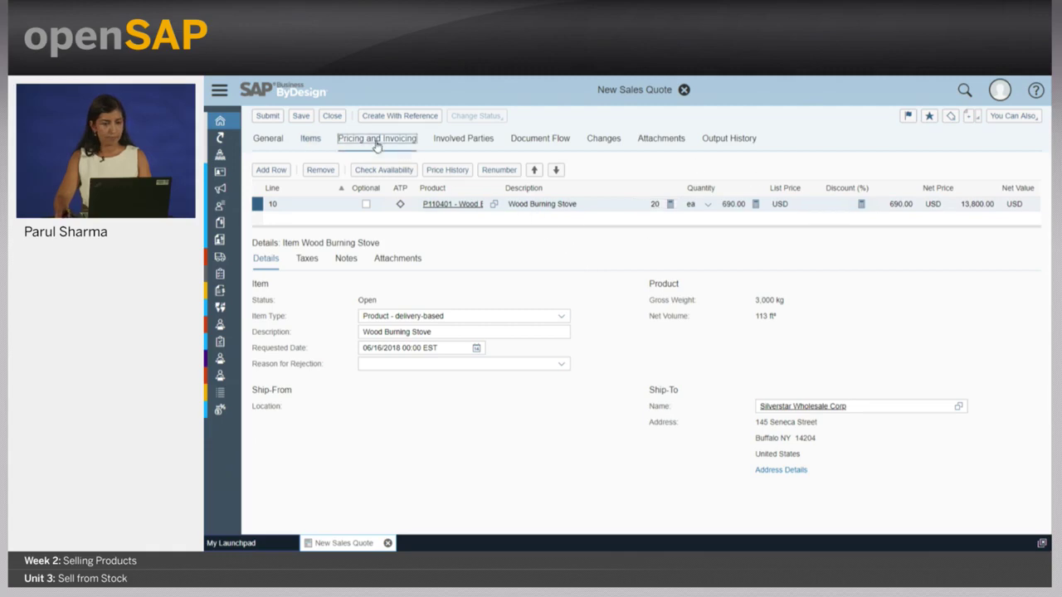
{"action": "left_click", "coordinate": [372, 237]}
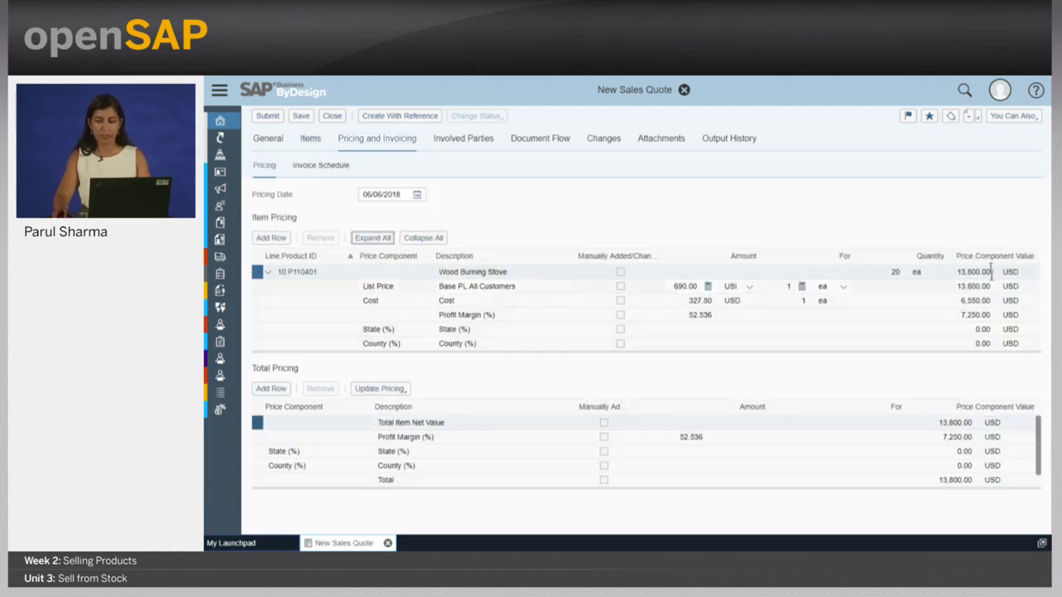
{"action": "left_click", "coordinate": [267, 138]}
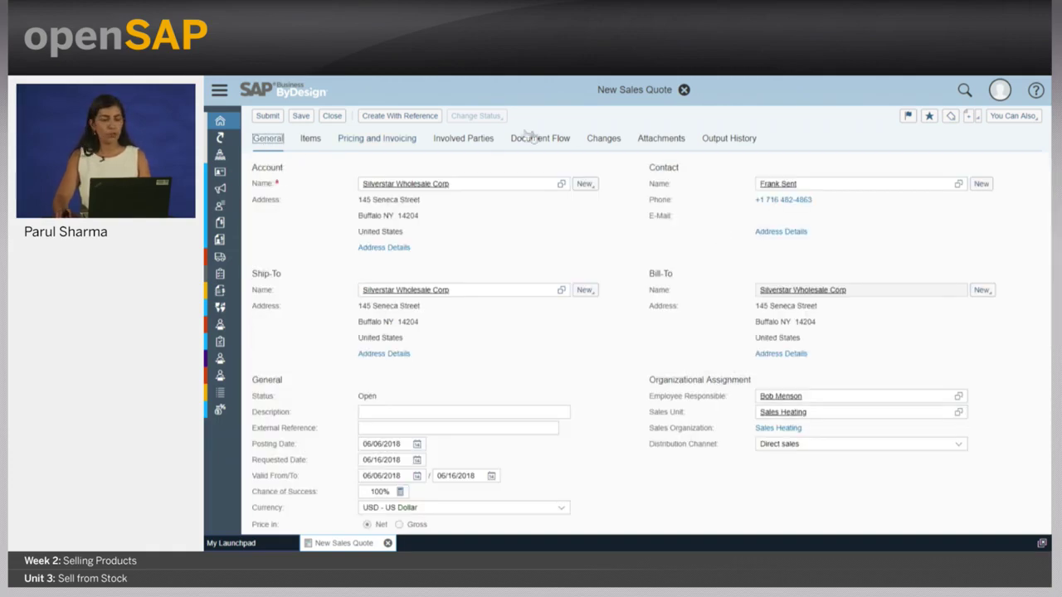
{"action": "left_click", "coordinate": [277, 120]}
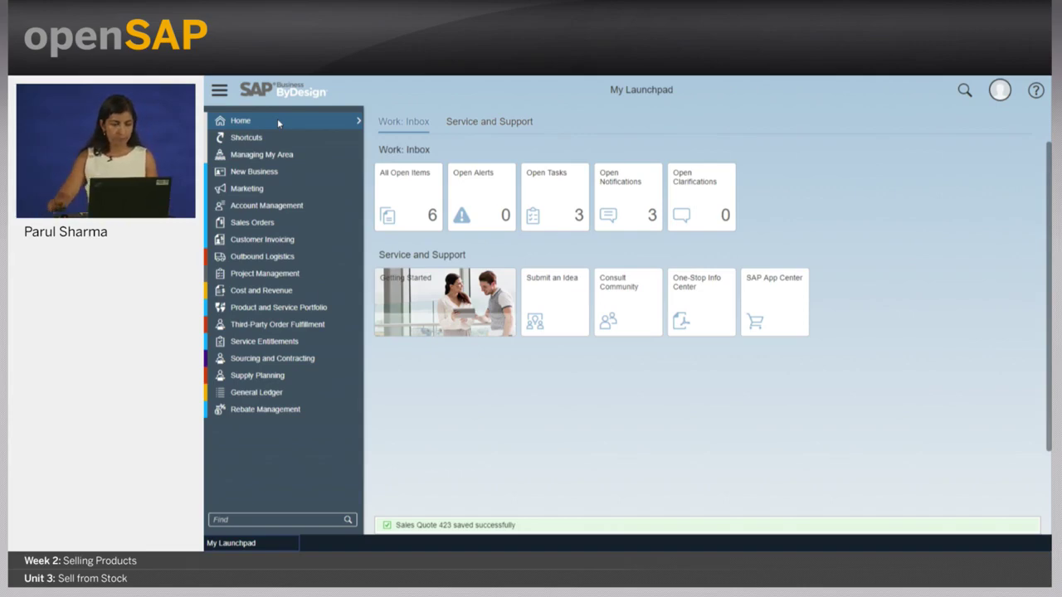
- Filter Sales Quotes to Today's Quotes and create a follow-up sales order from quote 423
{"action": "left_click", "coordinate": [358, 174]}
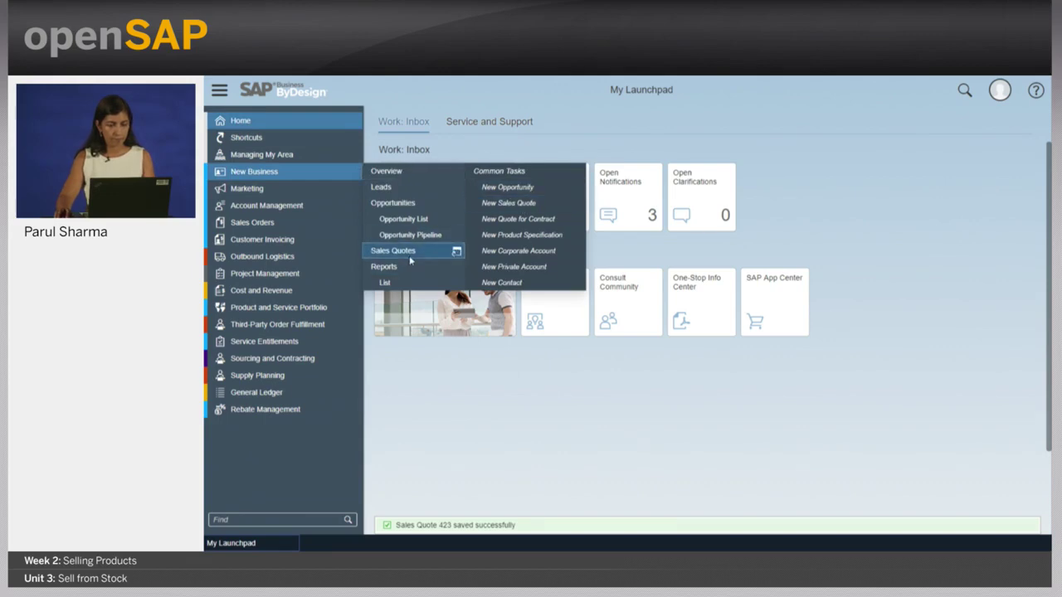
{"action": "left_click", "coordinate": [409, 254]}
{"action": "left_click", "coordinate": [507, 141]}
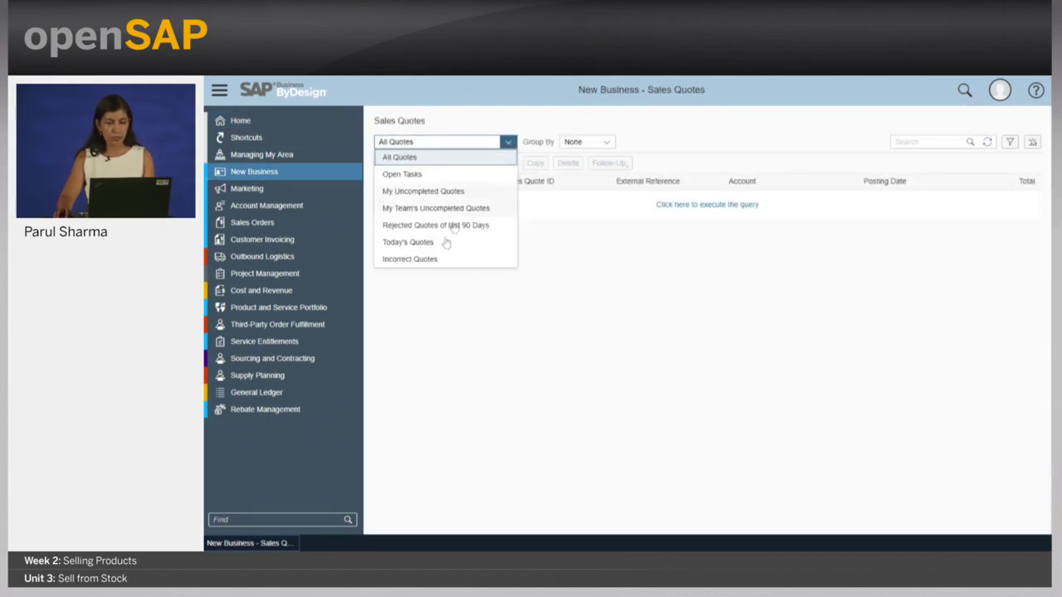
{"action": "left_click", "coordinate": [438, 260]}
{"action": "left_click", "coordinate": [501, 142]}
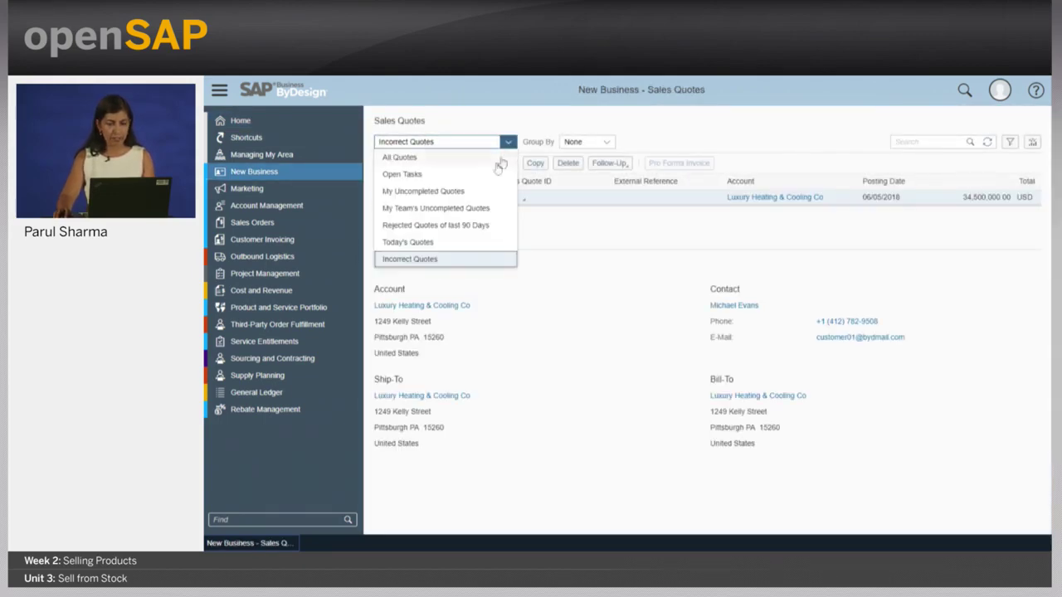
{"action": "left_click", "coordinate": [464, 242]}
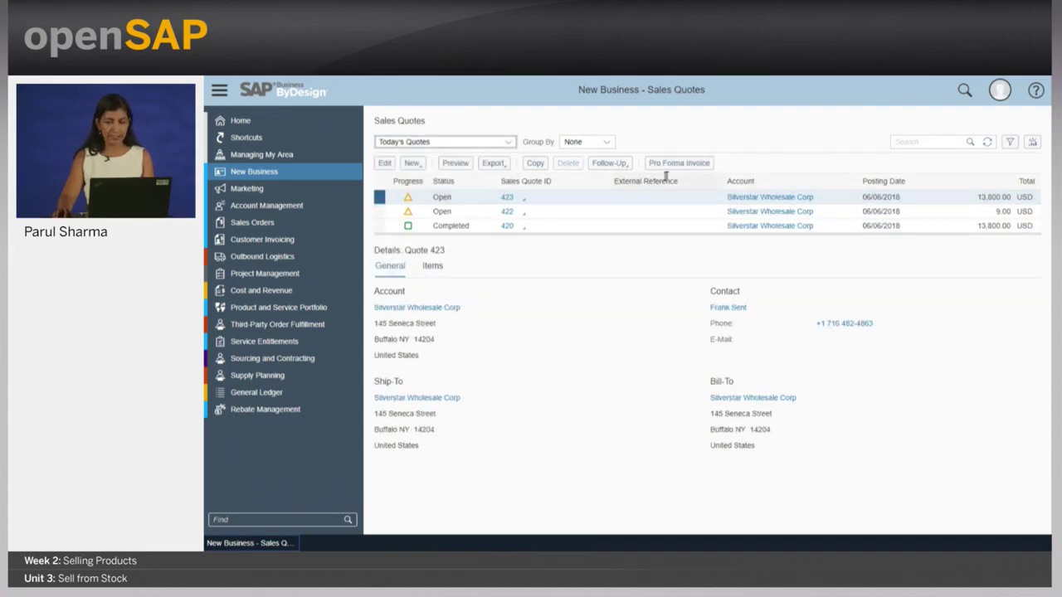
{"action": "left_click", "coordinate": [620, 164]}
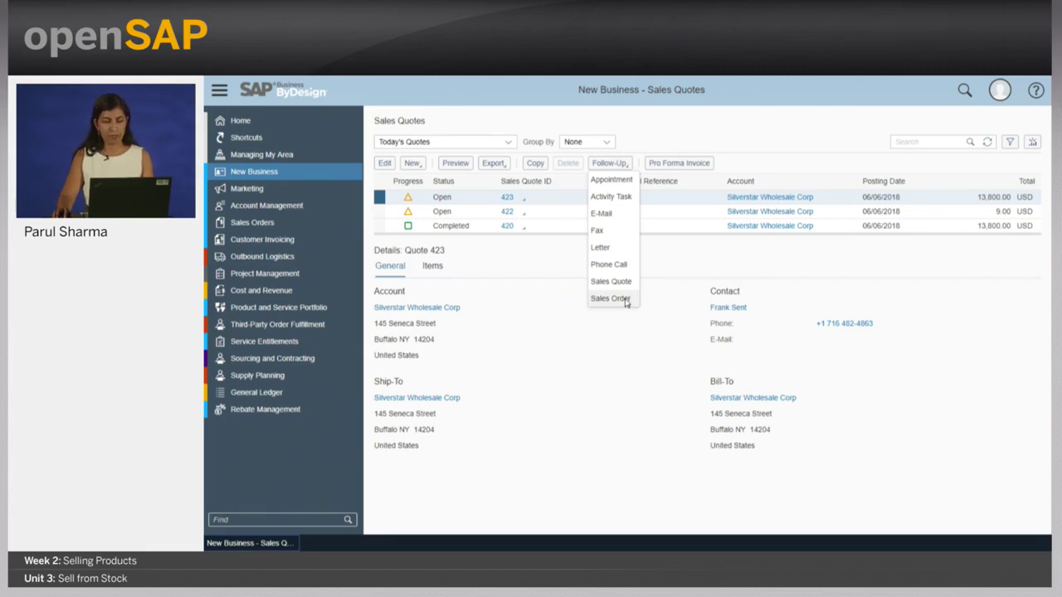
{"action": "left_click", "coordinate": [609, 298]}
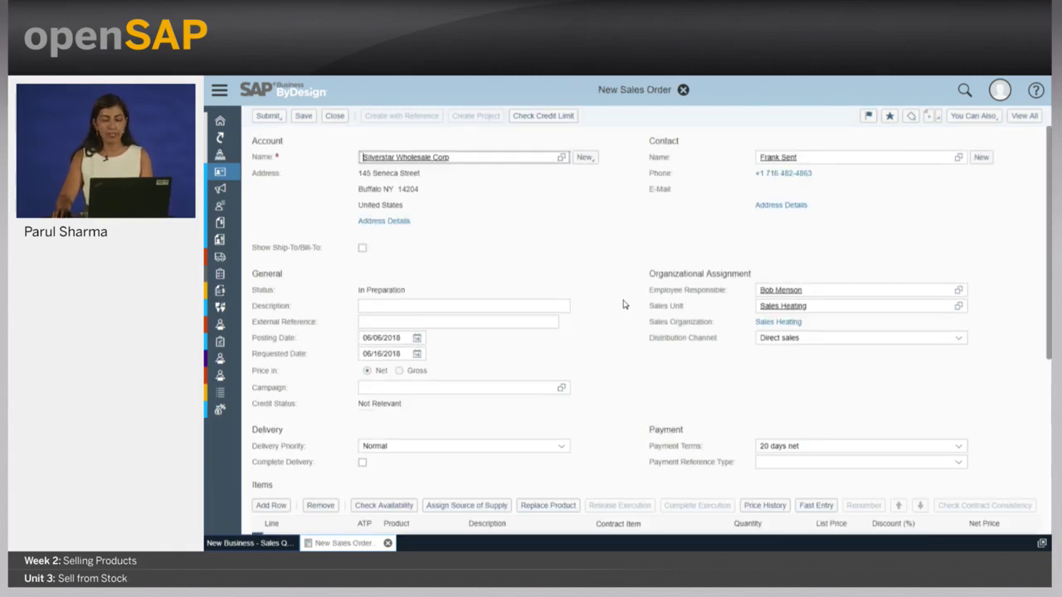
- Check the 20 Wood Burning Stoves item line at 13,800.00 USD and release the order
{"action": "scroll", "coordinate": [593, 245], "scroll_direction": "down", "scroll_amount": 2}
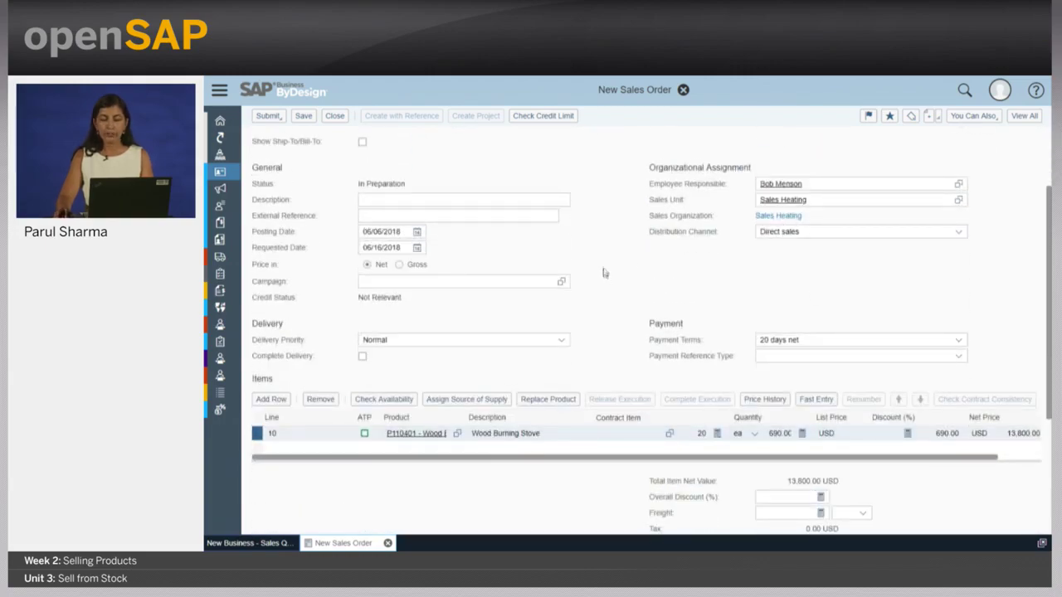
{"action": "scroll", "coordinate": [604, 277], "scroll_direction": "up", "scroll_amount": 2}
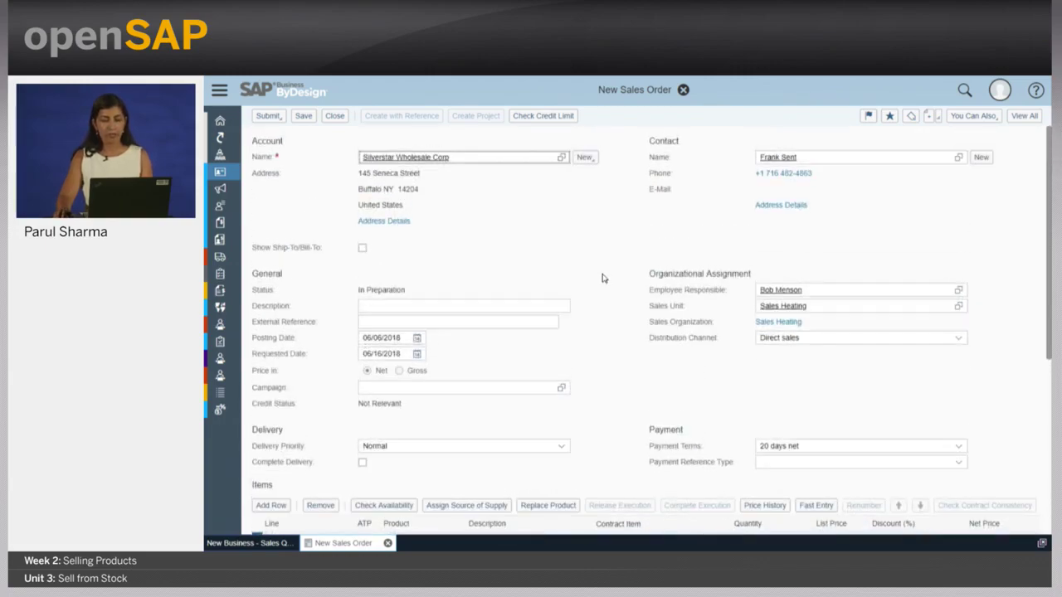
{"action": "left_click", "coordinate": [274, 116]}
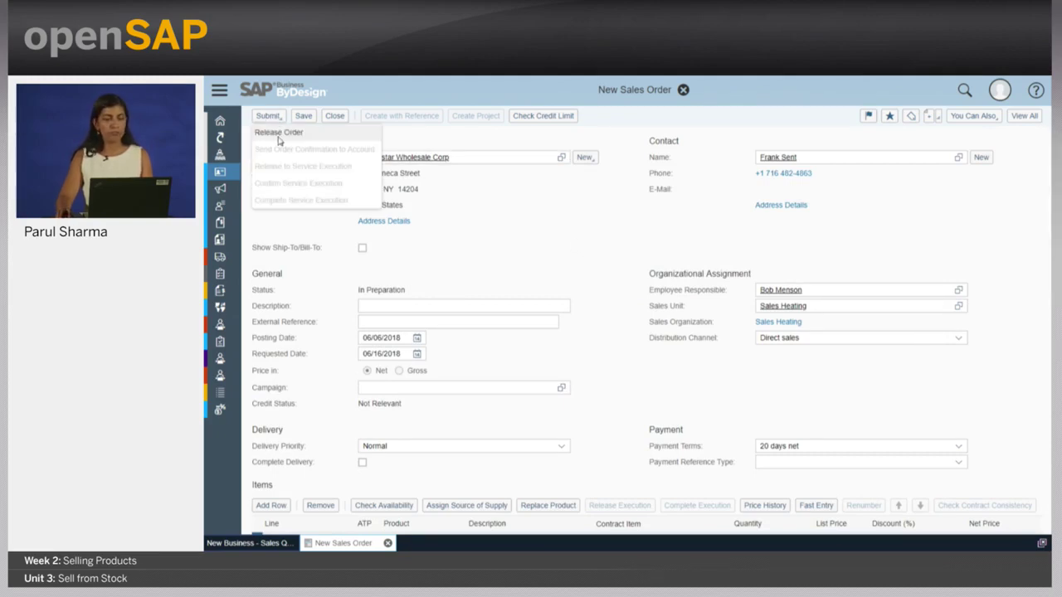
{"action": "left_click", "coordinate": [280, 134]}
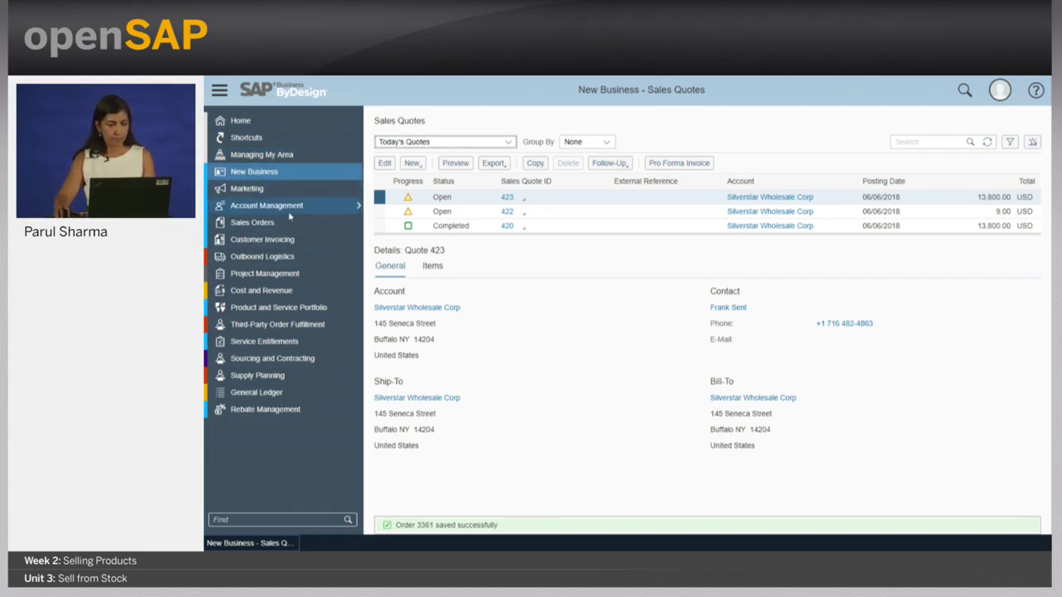
- Filter Sales Orders to Today's Orders and send order 3361's confirmation to the account
{"action": "mouse_move", "coordinate": [358, 223]}
{"action": "left_click", "coordinate": [451, 238]}
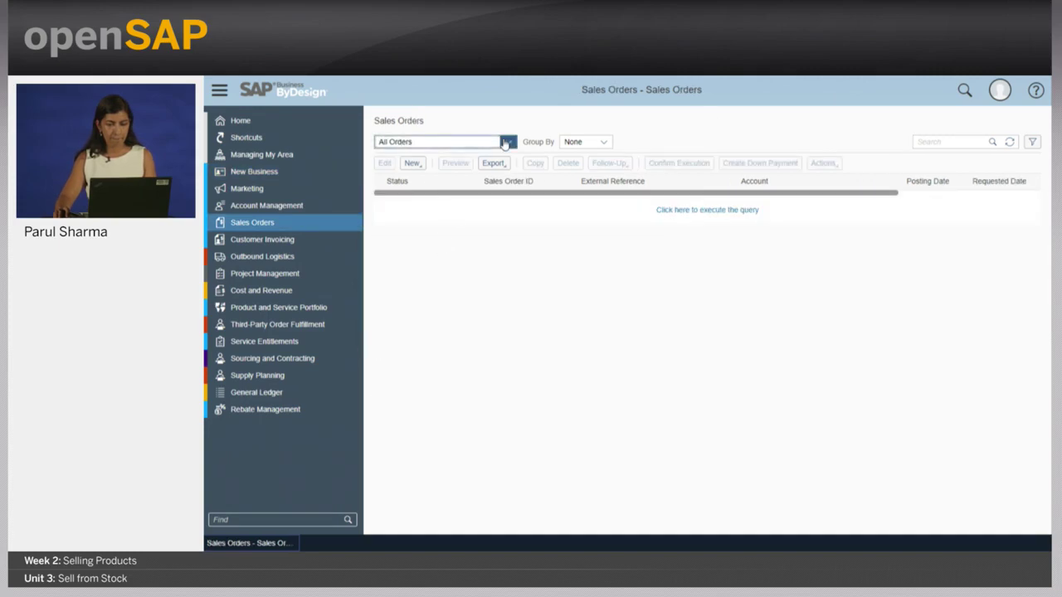
{"action": "left_click", "coordinate": [506, 142]}
{"action": "left_click", "coordinate": [474, 259]}
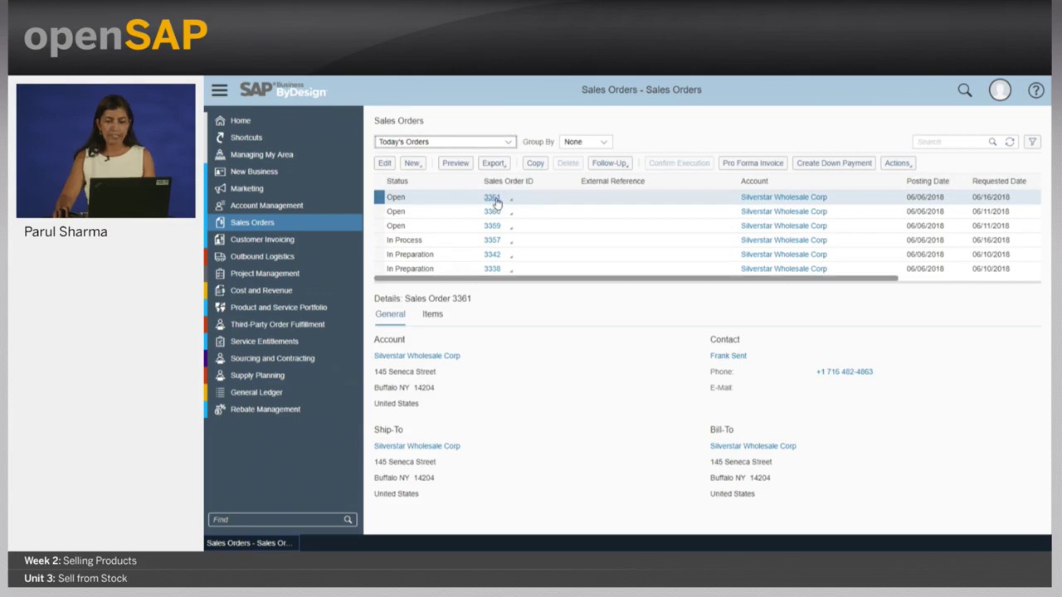
{"action": "left_click", "coordinate": [386, 163]}
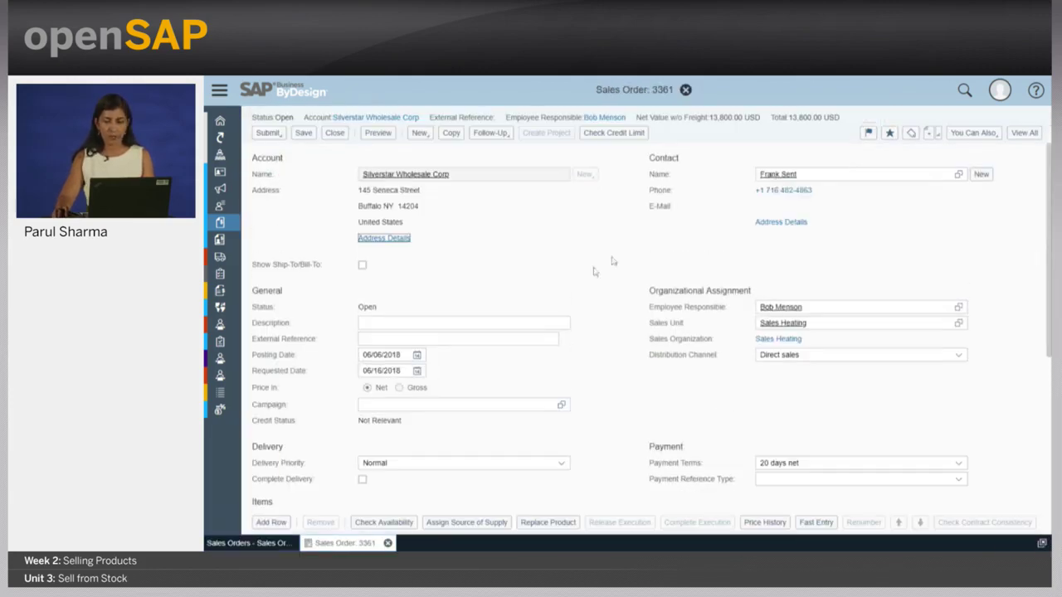
{"action": "left_click", "coordinate": [285, 135]}
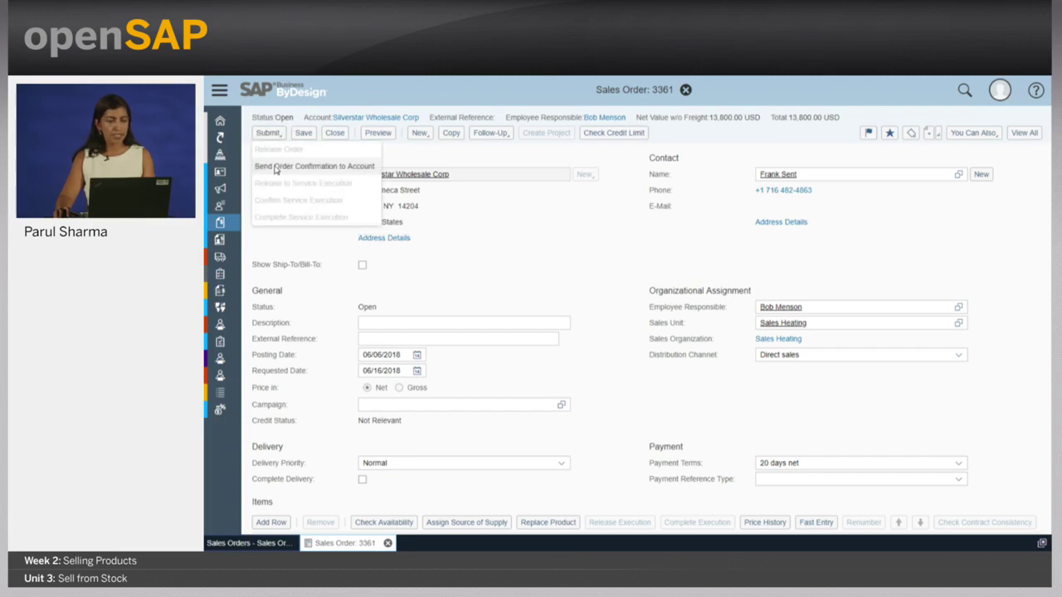
{"action": "left_click", "coordinate": [275, 167]}
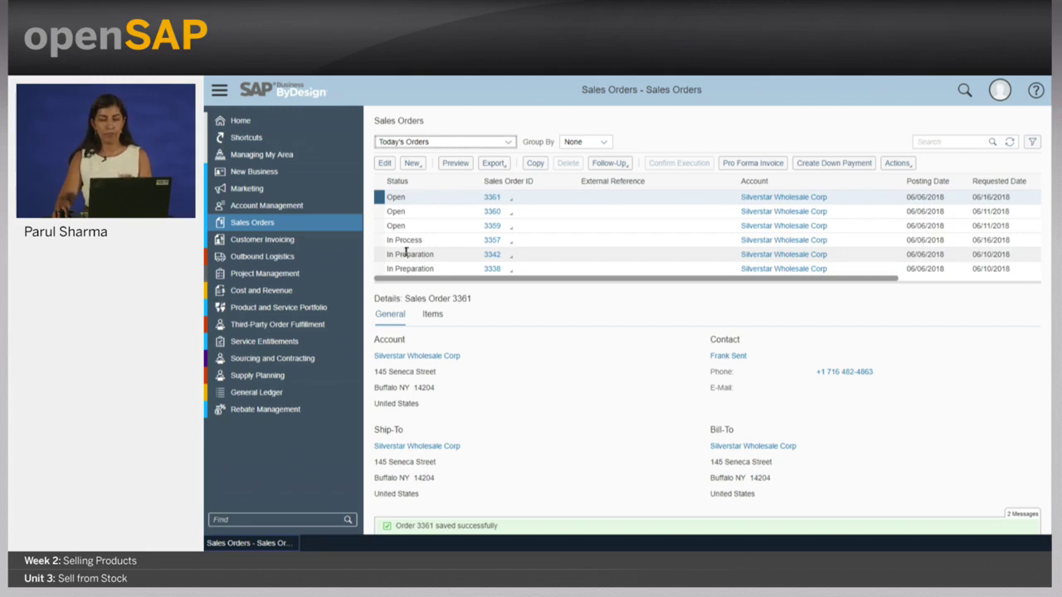
- Log off the current user and confirm
{"action": "left_click", "coordinate": [1000, 89]}
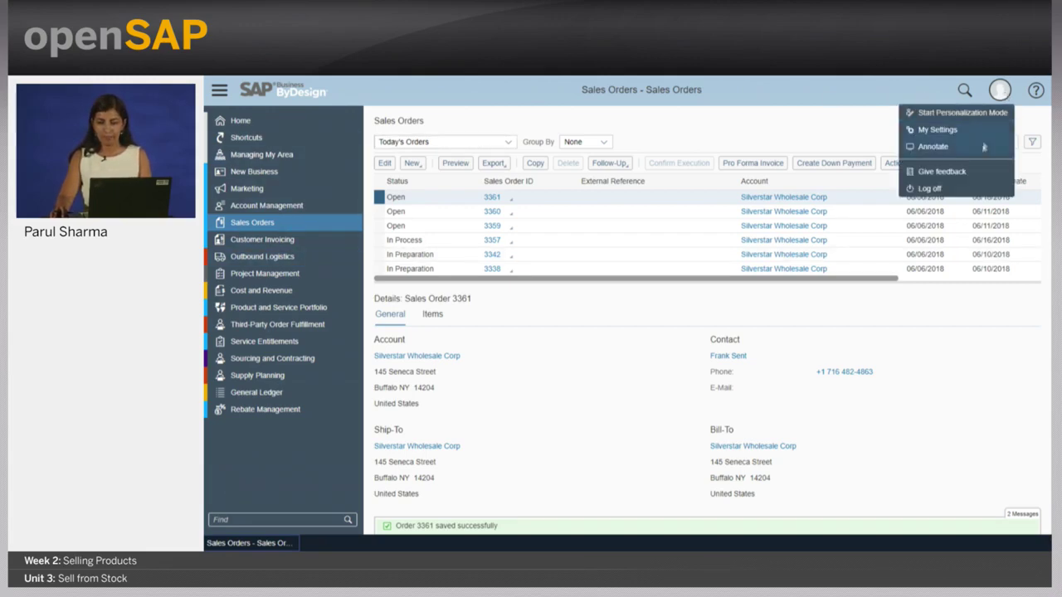
{"action": "left_click", "coordinate": [975, 190]}
{"action": "left_click", "coordinate": [797, 344]}
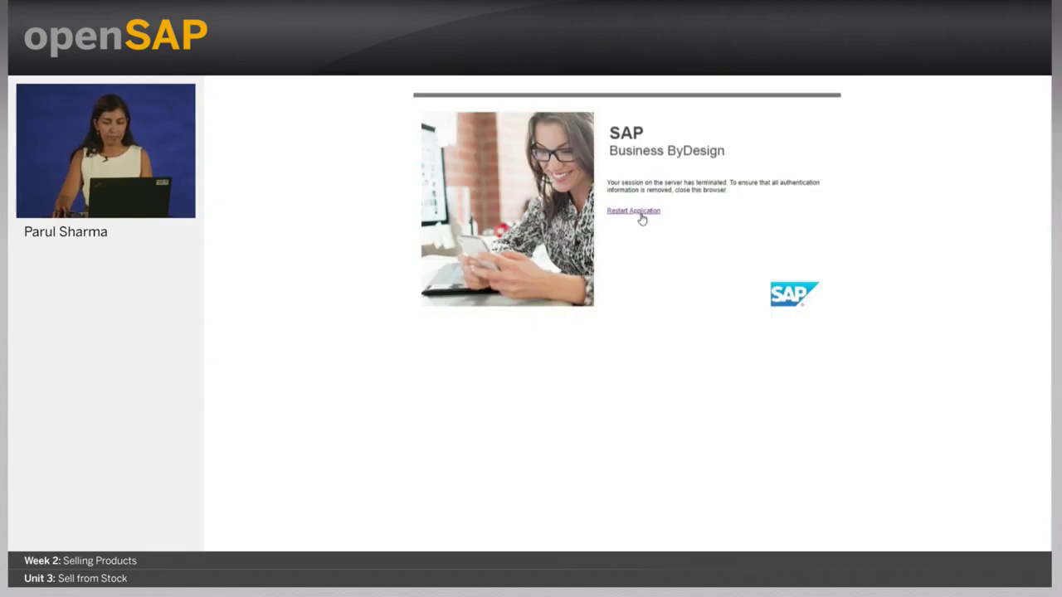
- Restart the application and sign in with the warehouse user's ID and password
{"action": "left_click", "coordinate": [641, 214]}
{"action": "type", "text": "warehouse01p"}
{"action": "key", "text": "Tab"}
{"action": "type", "text": "*******"}
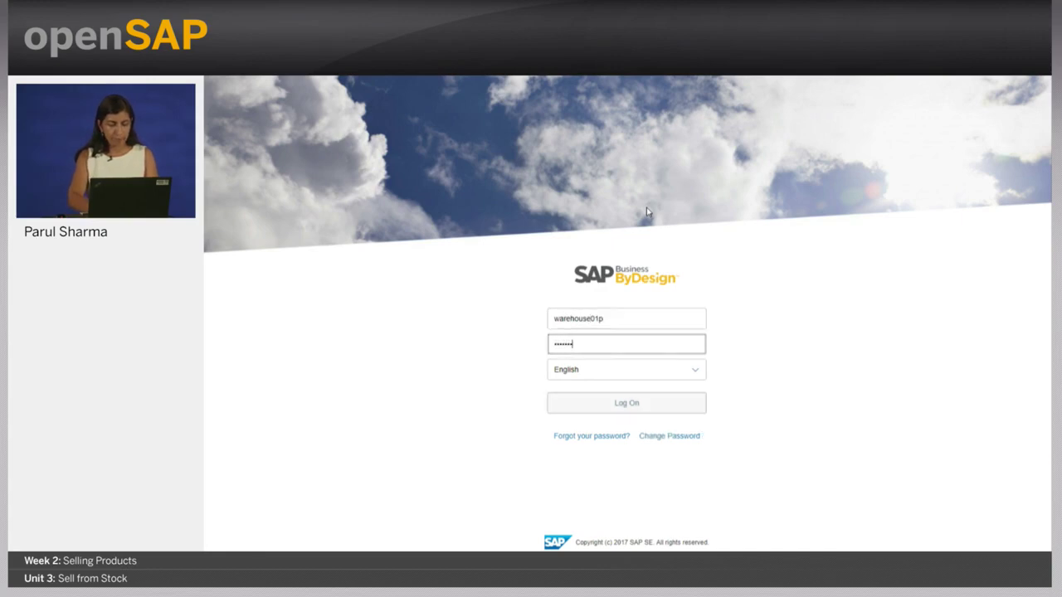
{"action": "key", "text": "Return"}
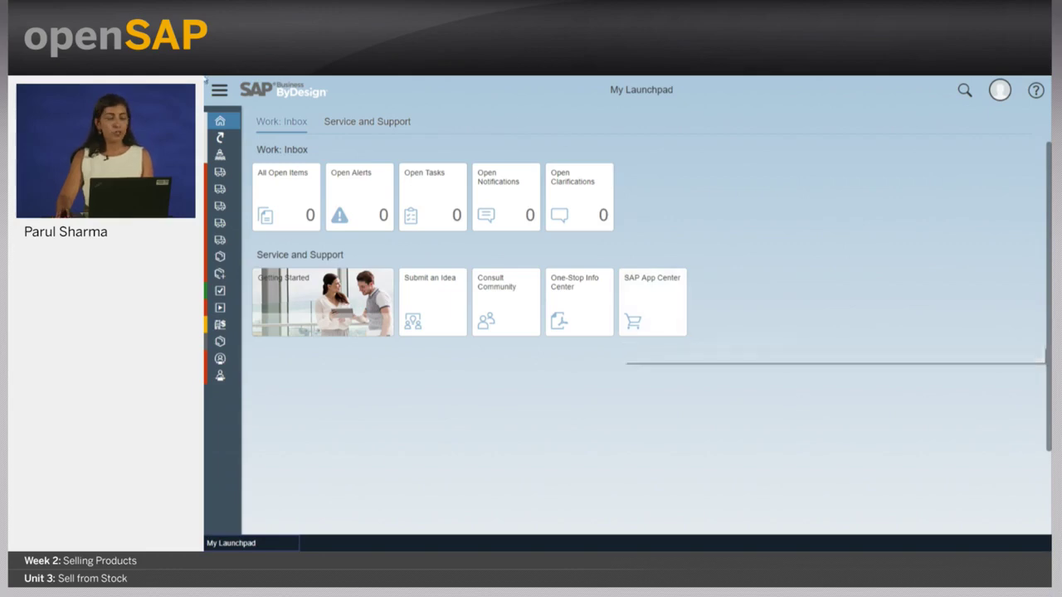
- List Customer Demand under All Orders By Selection, searching order numbers with 33*
{"action": "left_click", "coordinate": [219, 89]}
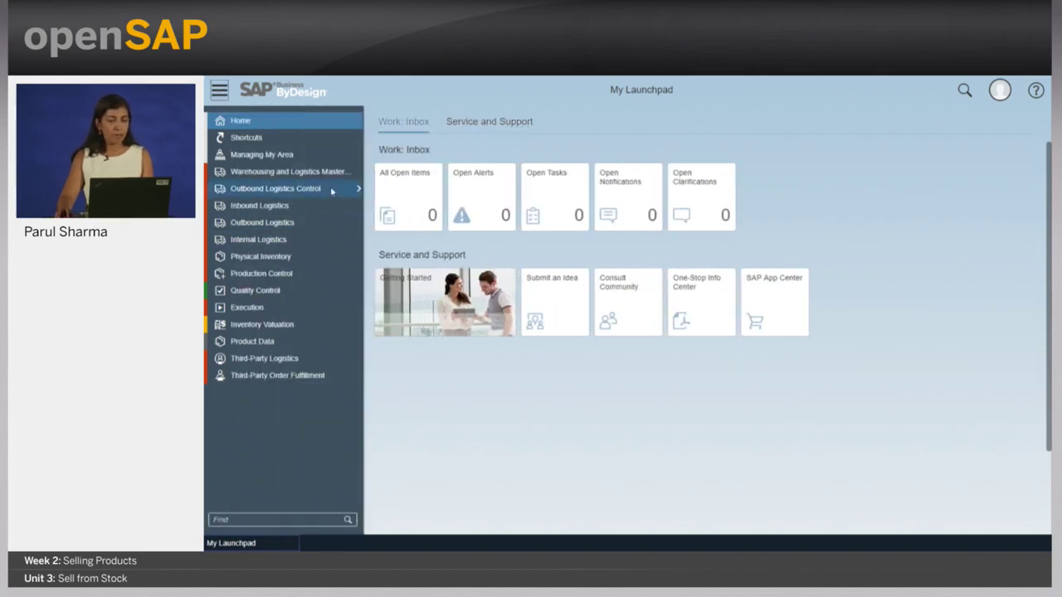
{"action": "mouse_move", "coordinate": [358, 192]}
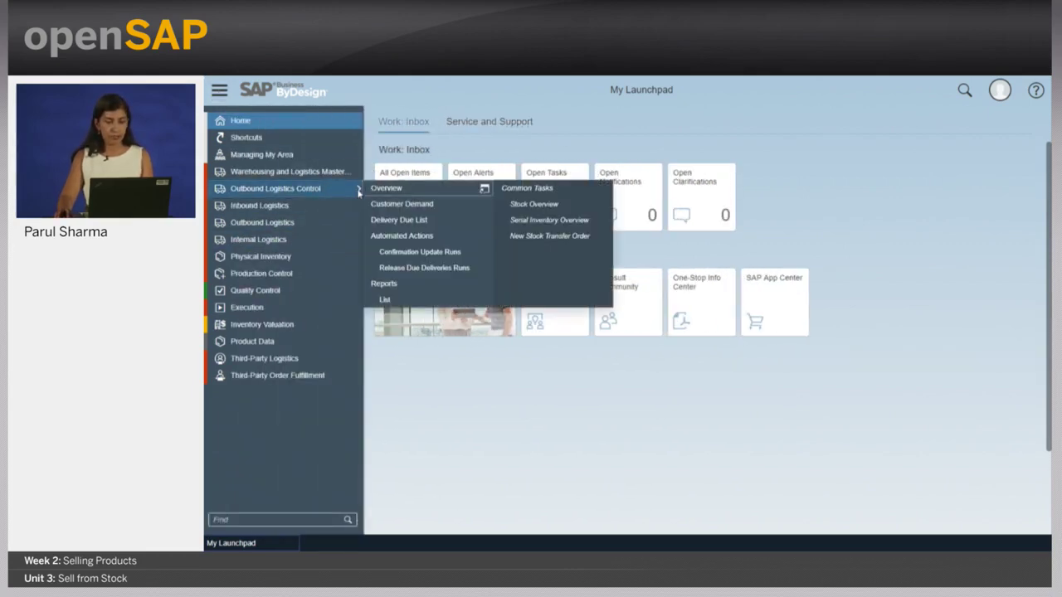
{"action": "left_click", "coordinate": [485, 204]}
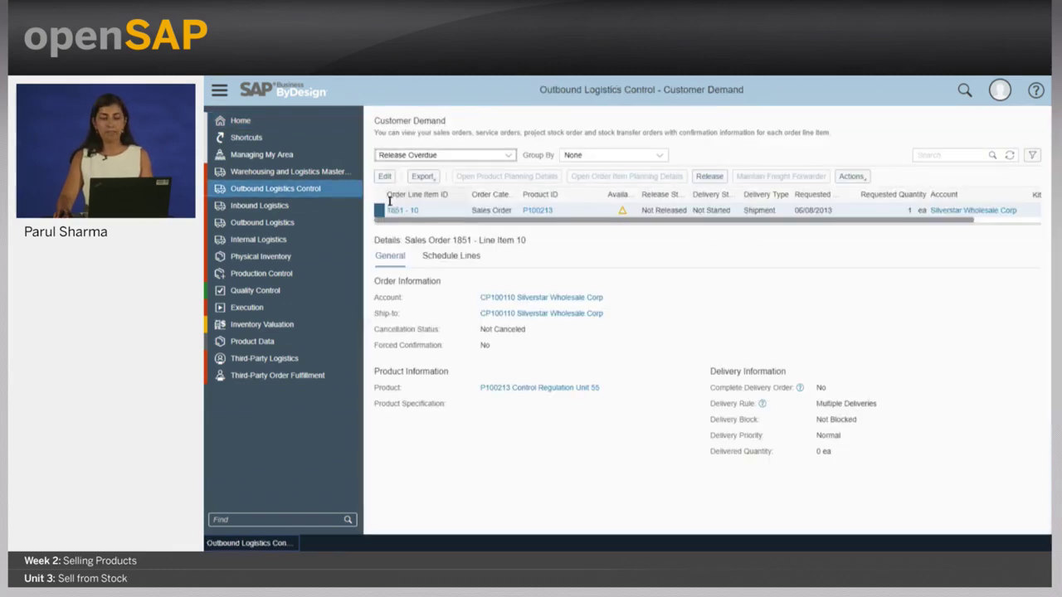
{"action": "left_click", "coordinate": [508, 157]}
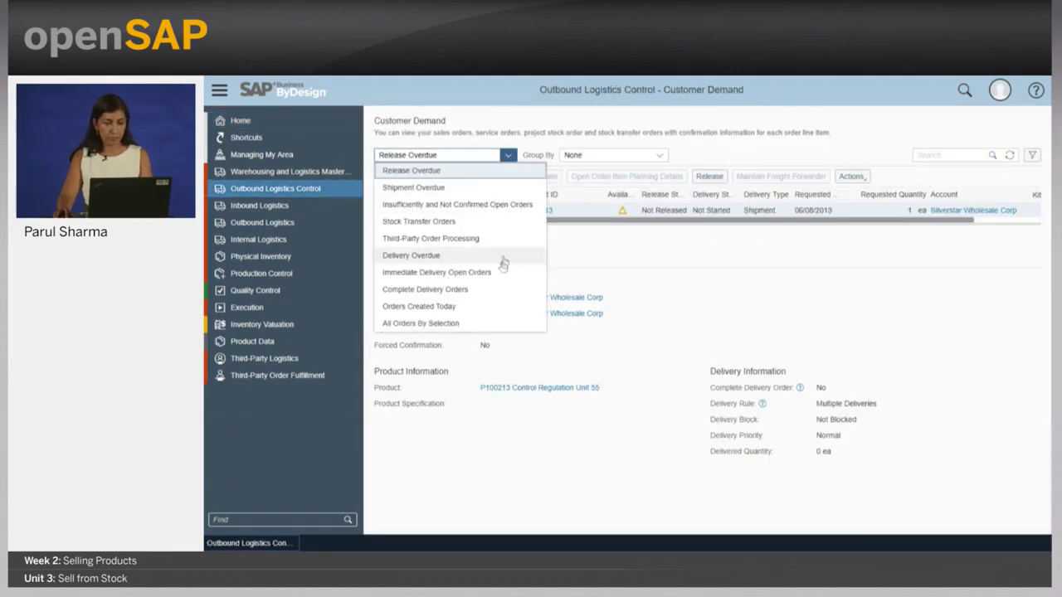
{"action": "left_click", "coordinate": [490, 324]}
{"action": "left_click", "coordinate": [925, 155]}
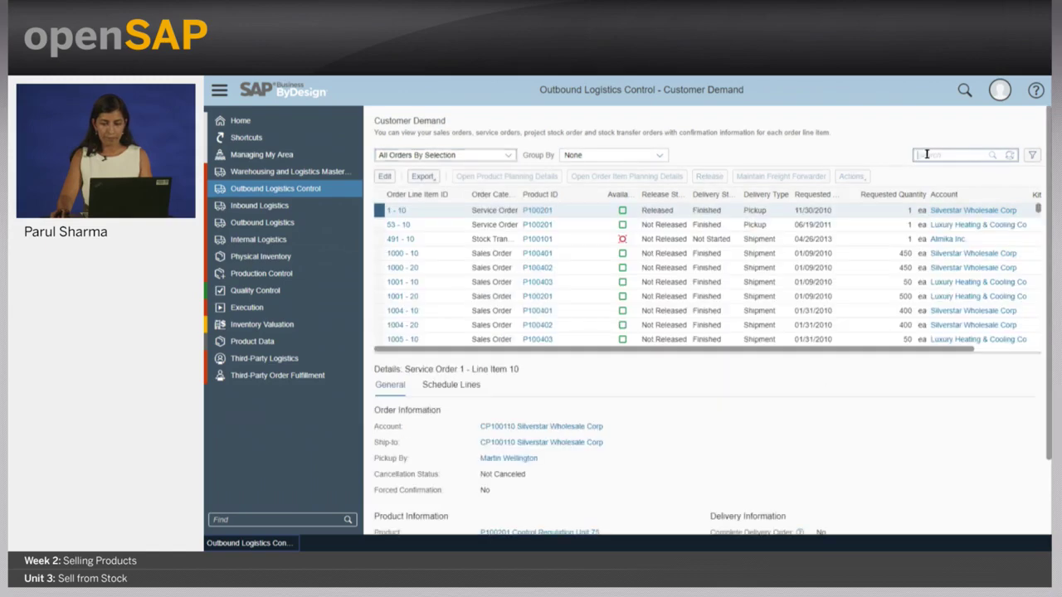
{"action": "type", "text": "3391"}
{"action": "key", "text": "Return"}
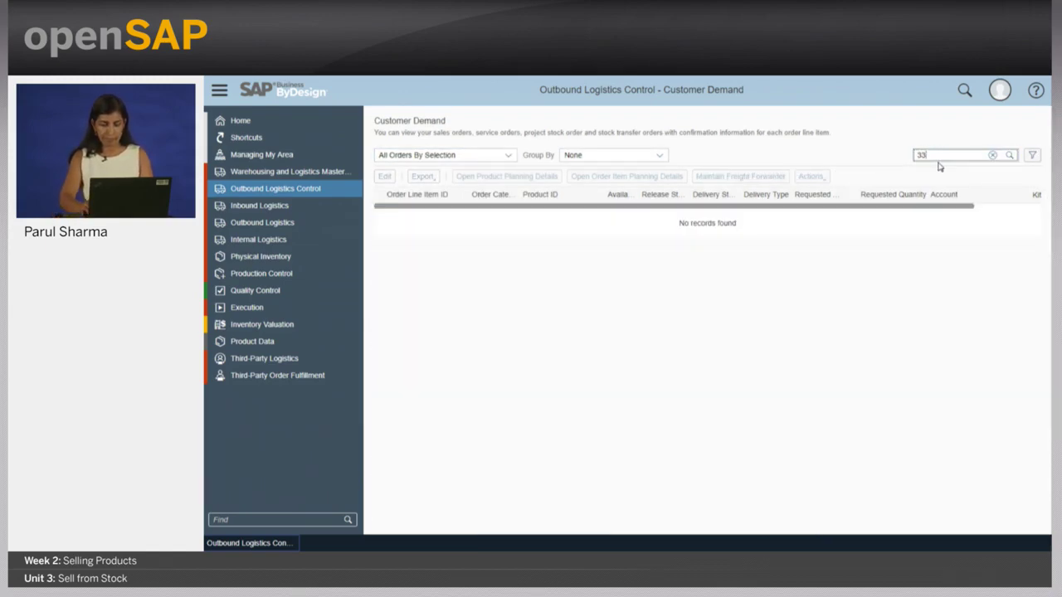
{"action": "type", "text": "*"}
{"action": "key", "text": "Return"}
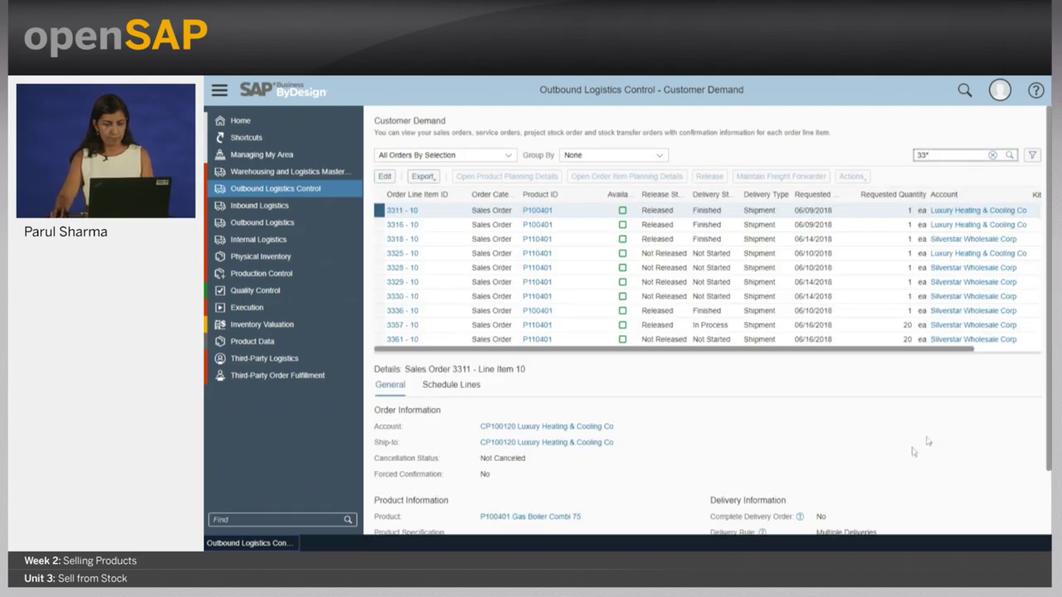
{"action": "key", "text": "BackSpace"}
{"action": "type", "text": "1"}
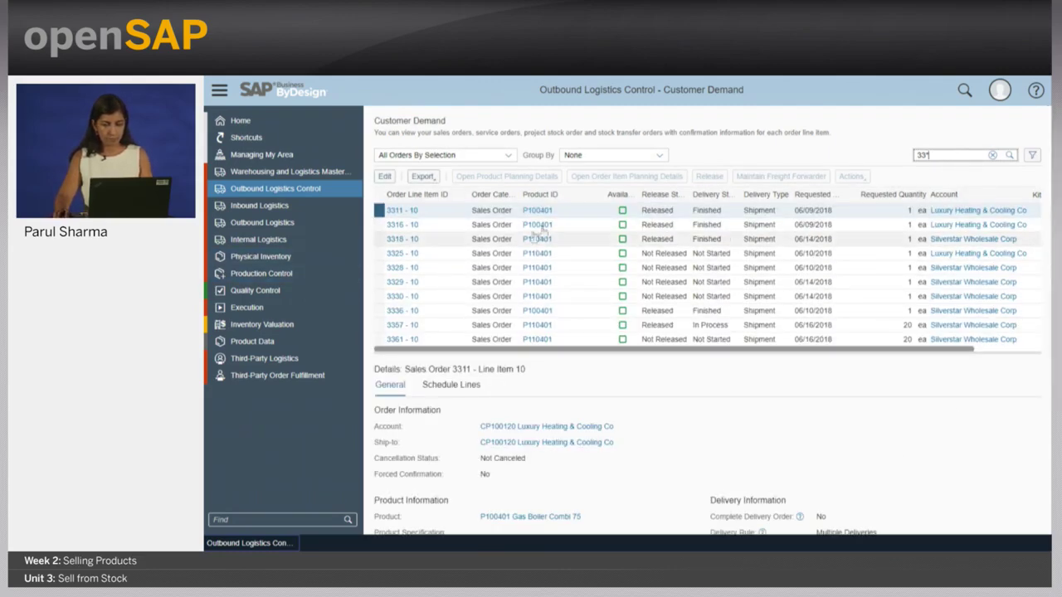
- Log off the warehouse user and confirm
{"action": "left_click", "coordinate": [999, 91]}
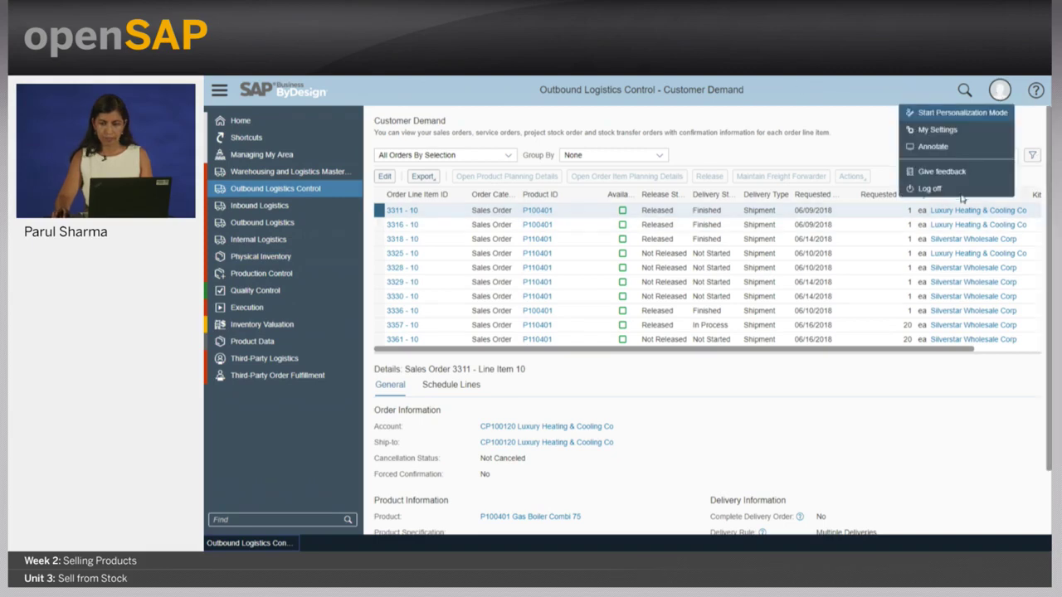
{"action": "left_click", "coordinate": [929, 188]}
{"action": "left_click", "coordinate": [795, 340]}
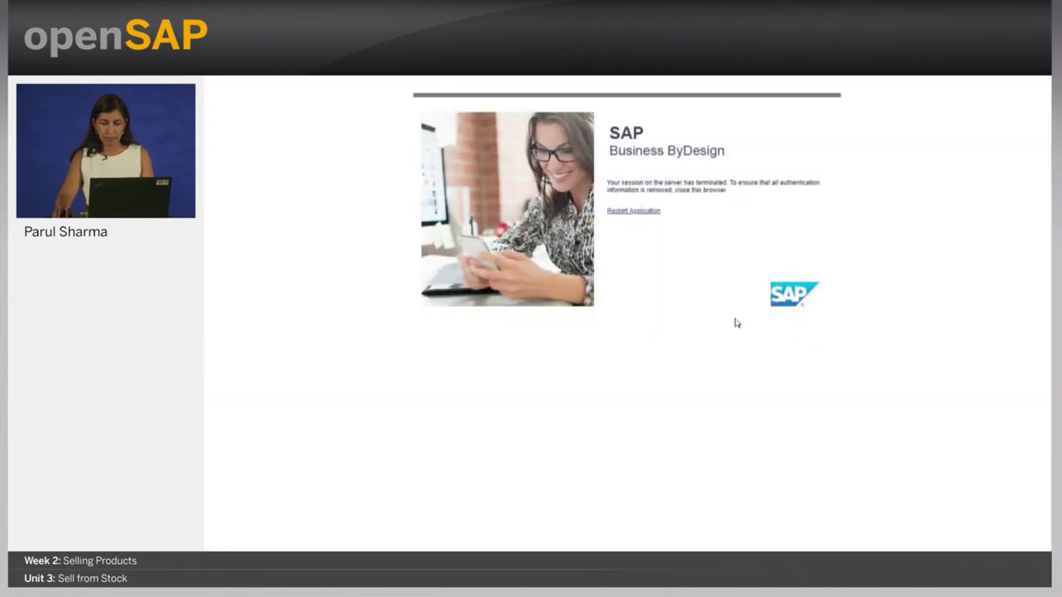
- Restart the application and sign in with the sales user's ID and password, continuing past the existing session
{"action": "left_click", "coordinate": [621, 211]}
{"action": "type", "text": "sales01p"}
{"action": "key", "text": "Tab"}
{"action": "type", "text": "******"}
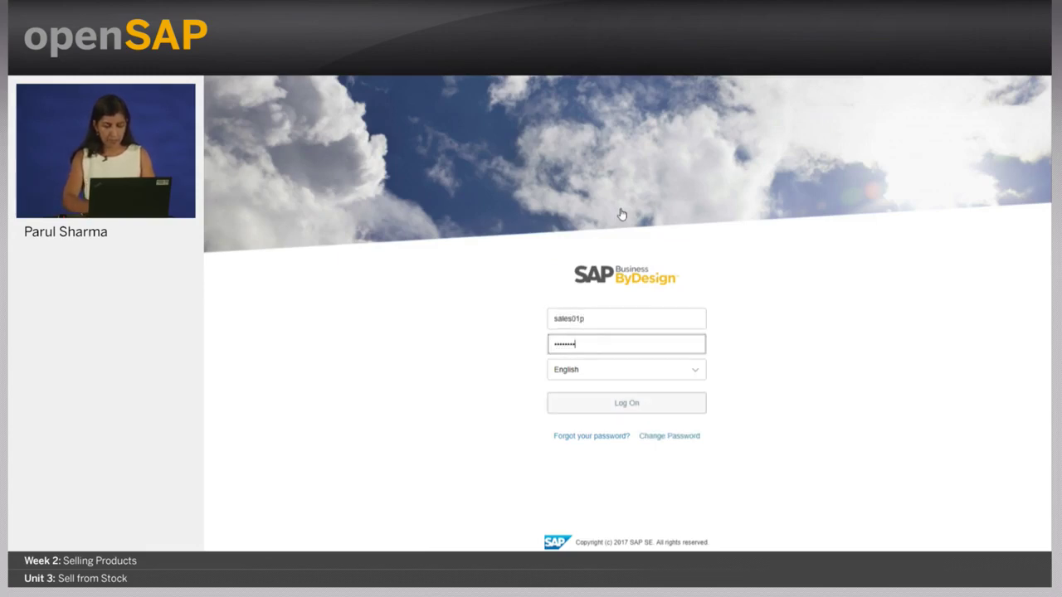
{"action": "key", "text": "Return"}
{"action": "left_click", "coordinate": [675, 401]}
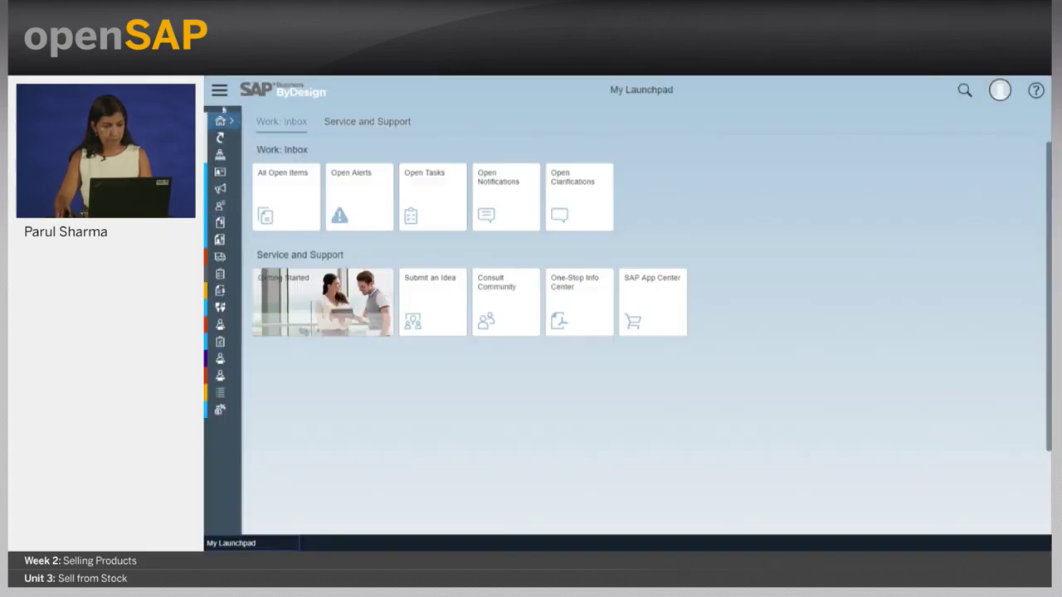
- Show the Sales Orders work list filtered to Today's Orders
{"action": "left_click", "coordinate": [219, 90]}
{"action": "mouse_move", "coordinate": [357, 224]}
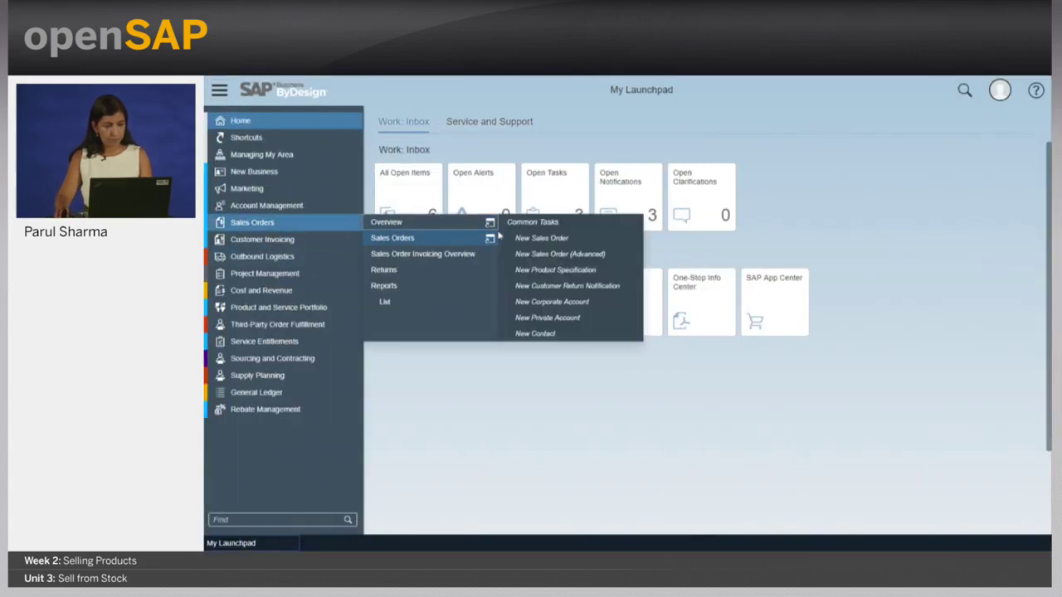
{"action": "left_click", "coordinate": [449, 238]}
{"action": "left_click", "coordinate": [502, 142]}
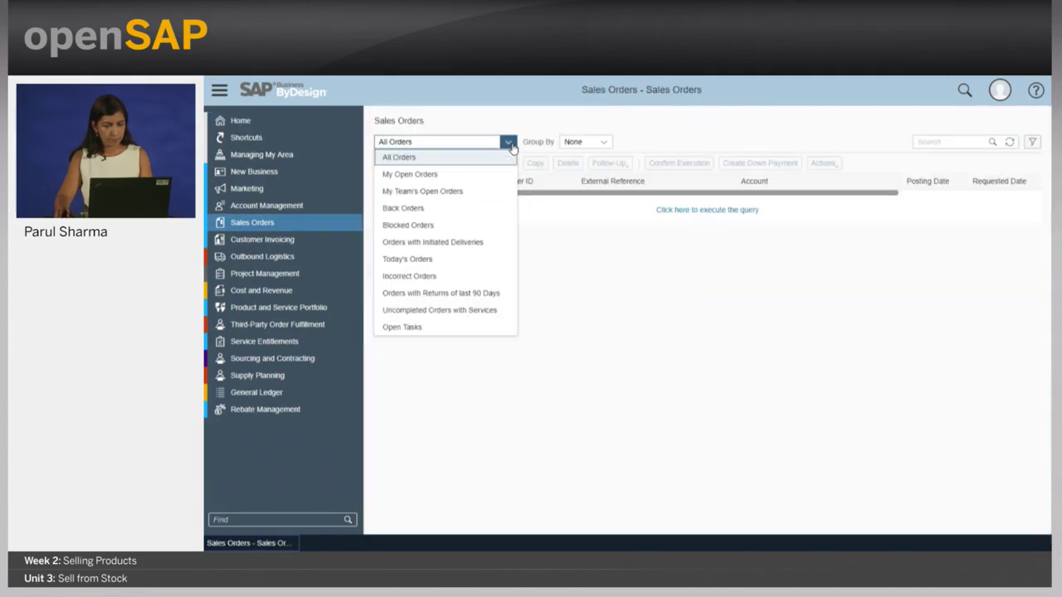
{"action": "left_click", "coordinate": [478, 262]}
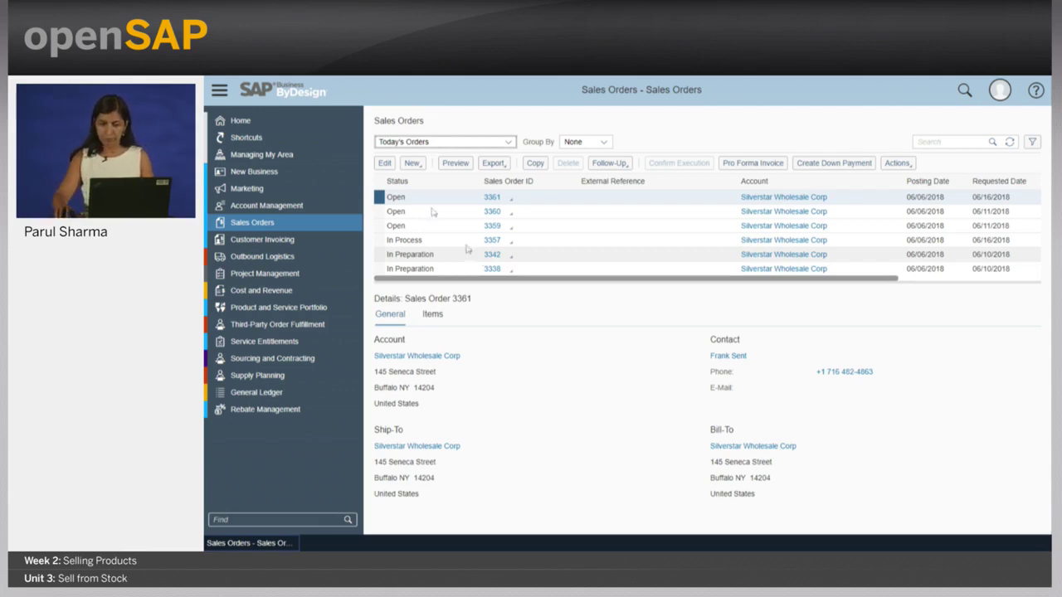
- Log off the sales user, confirm, and restart the application to the login page
{"action": "left_click", "coordinate": [1006, 88]}
{"action": "left_click", "coordinate": [921, 189]}
{"action": "left_click", "coordinate": [790, 341]}
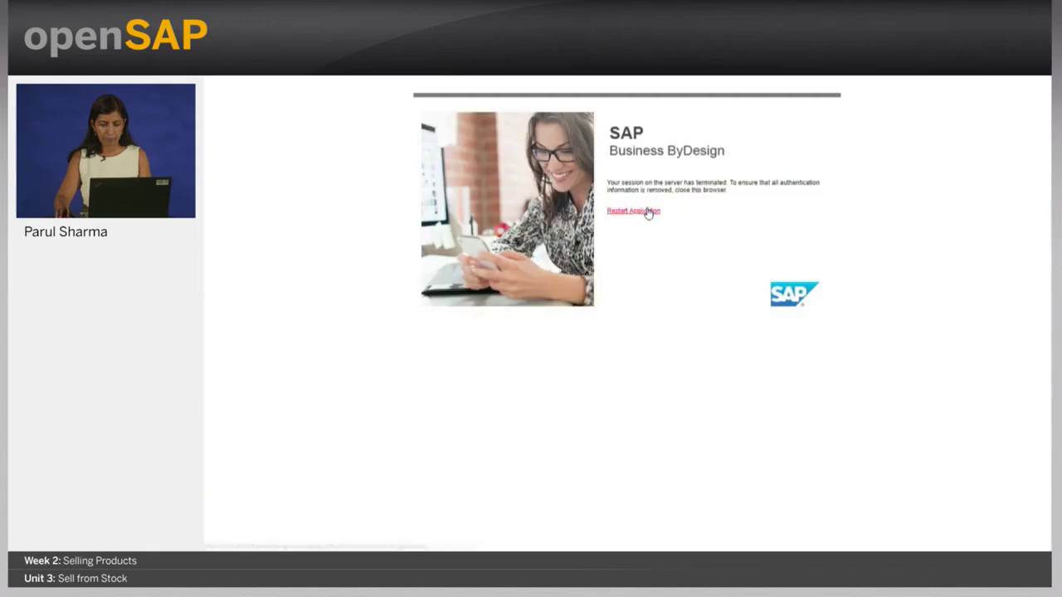
{"action": "left_click", "coordinate": [649, 212]}
- Sign in with the warehouse user's ID and password
{"action": "type", "text": "warehouse01p"}
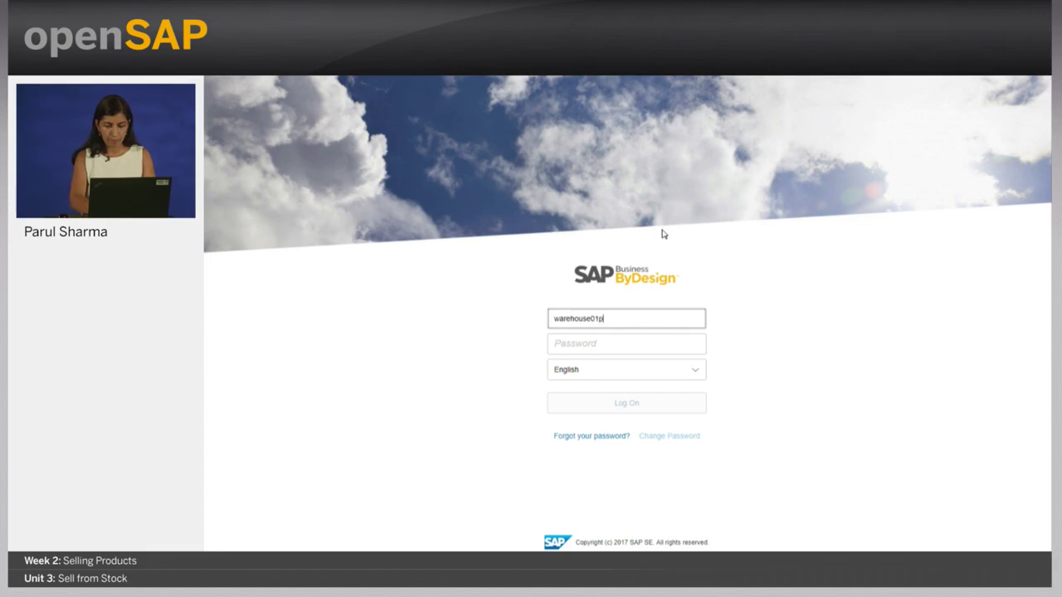
{"action": "key", "text": "Tab"}
{"action": "type", "text": "•••"}
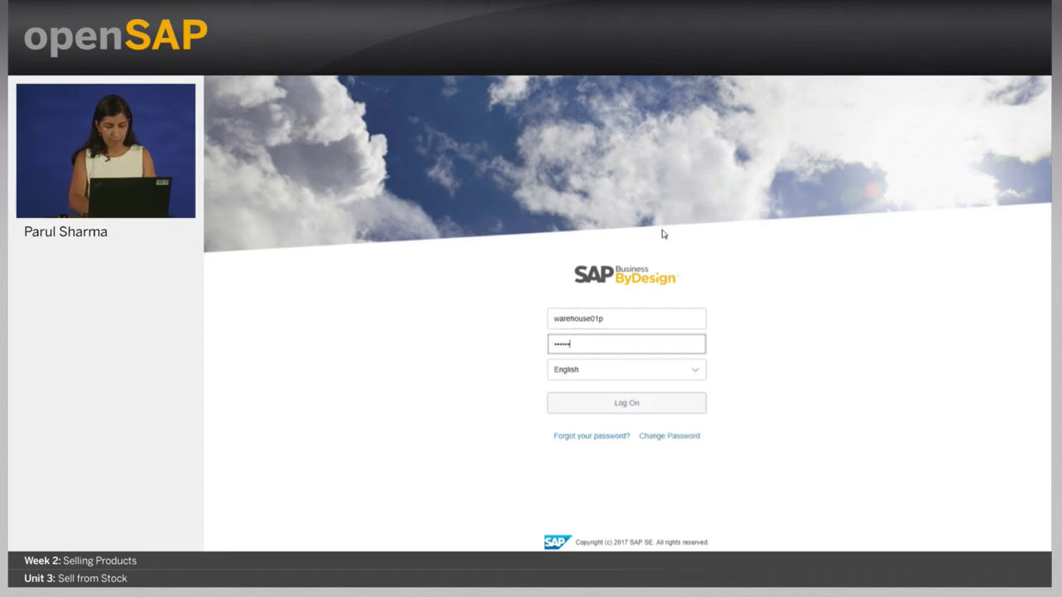
{"action": "key", "text": "Return"}
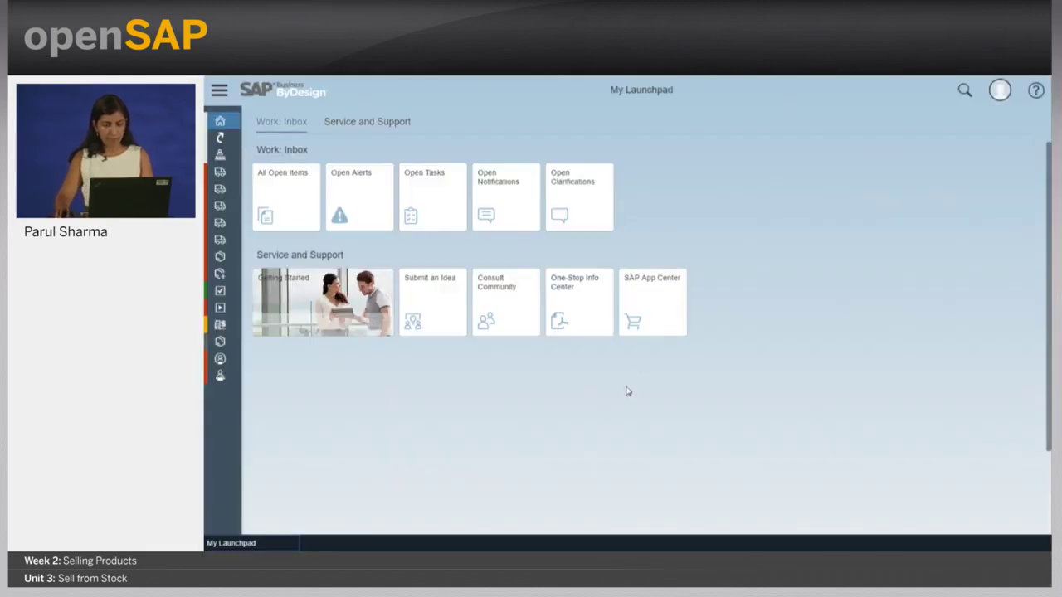
- Search Customer Demand under All Orders By Selection for order 3361
{"action": "mouse_move", "coordinate": [215, 99]}
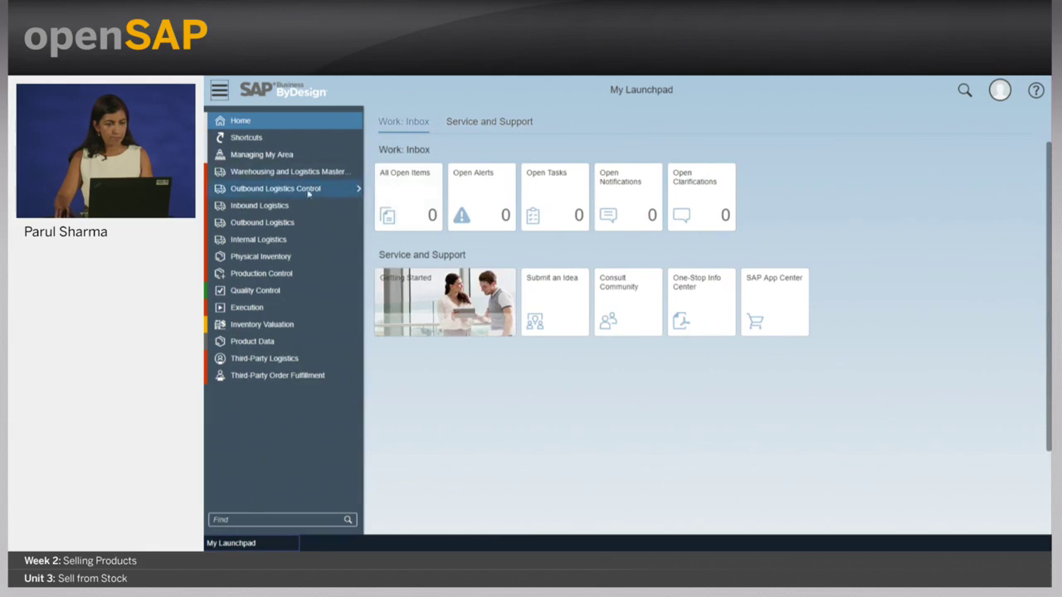
{"action": "mouse_move", "coordinate": [359, 190]}
{"action": "left_click", "coordinate": [404, 205]}
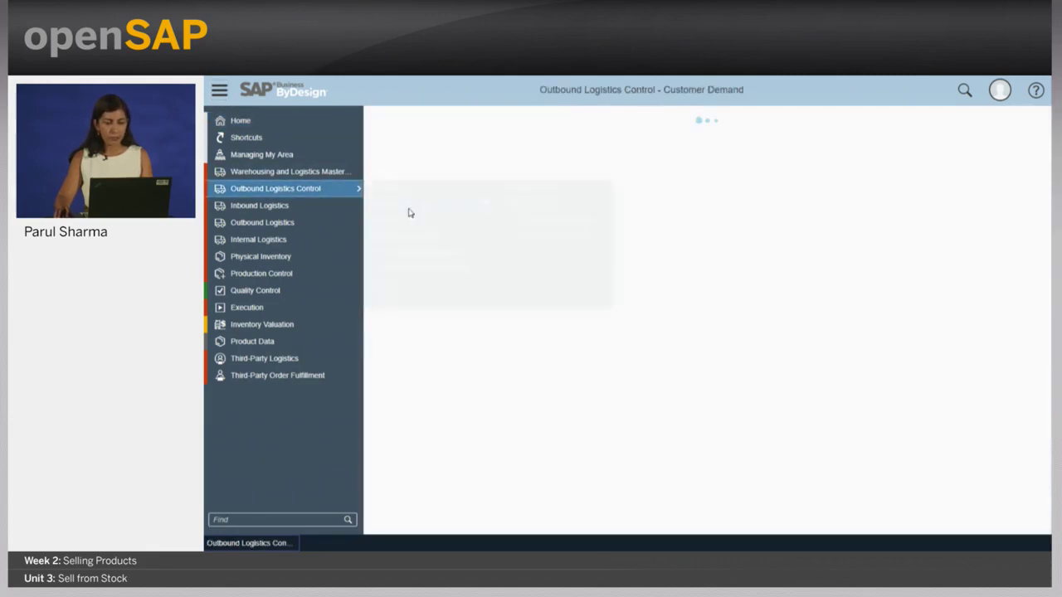
{"action": "left_click", "coordinate": [507, 155]}
{"action": "left_click", "coordinate": [504, 323]}
{"action": "left_click", "coordinate": [954, 154]}
{"action": "type", "text": "3361"}
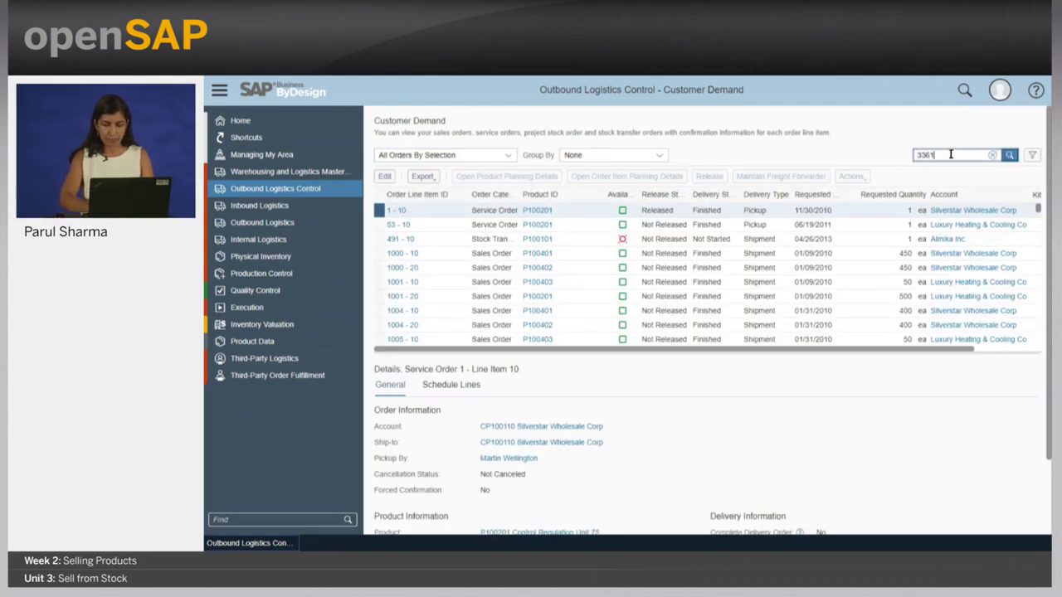
{"action": "key", "text": "Return"}
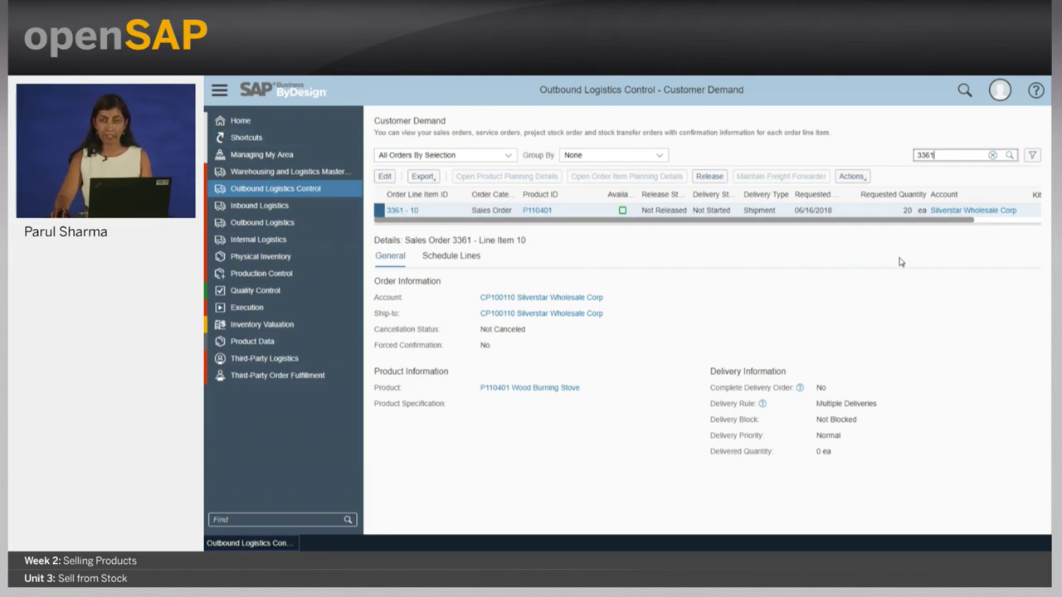
- Check the logistics details of order 3361 line 10, then release the line
{"action": "left_click", "coordinate": [408, 214]}
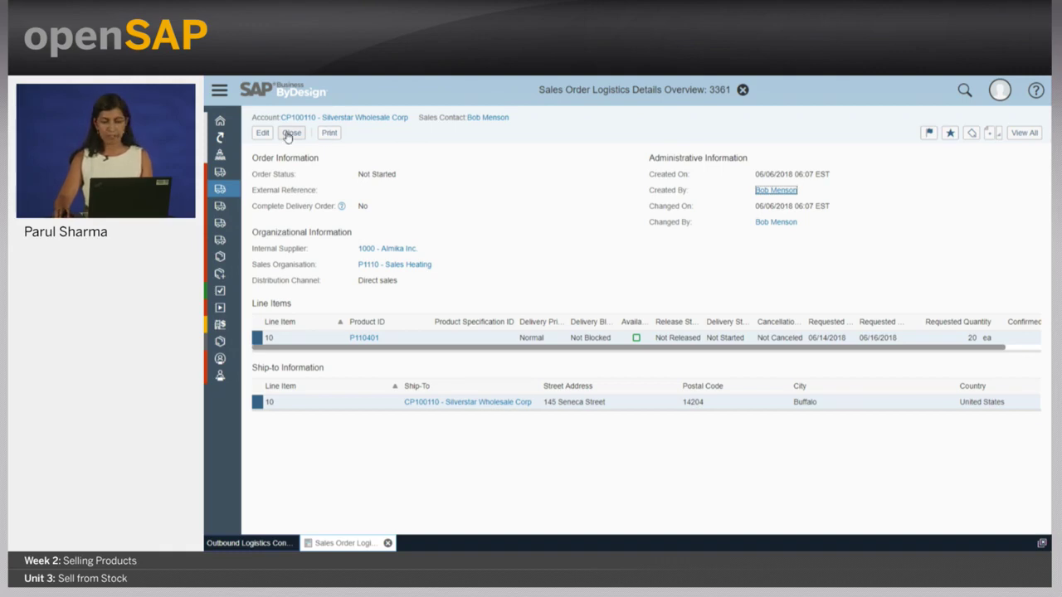
{"action": "mouse_move", "coordinate": [636, 343]}
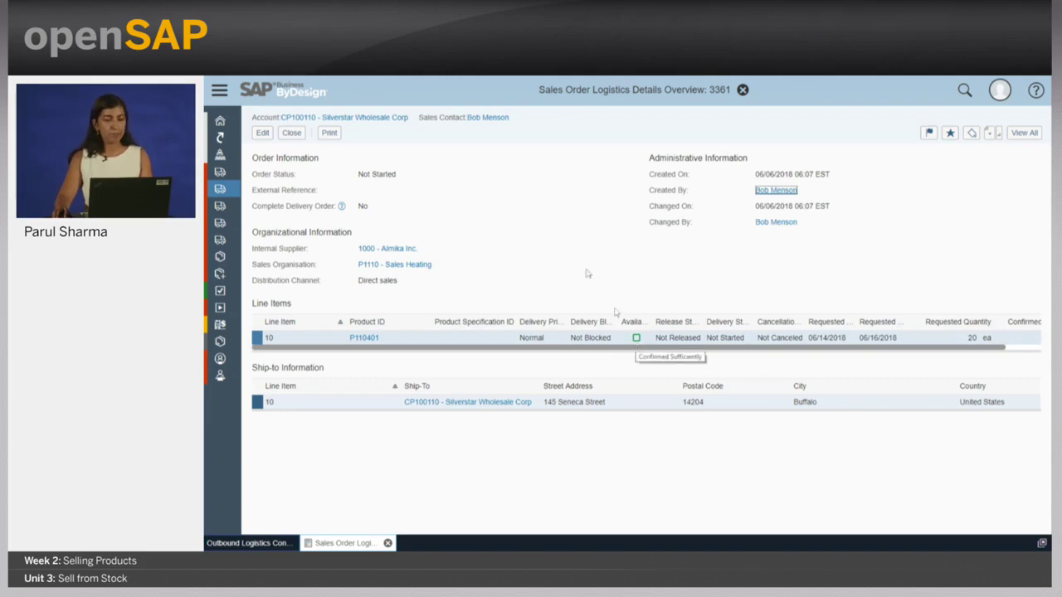
{"action": "left_click", "coordinate": [290, 133]}
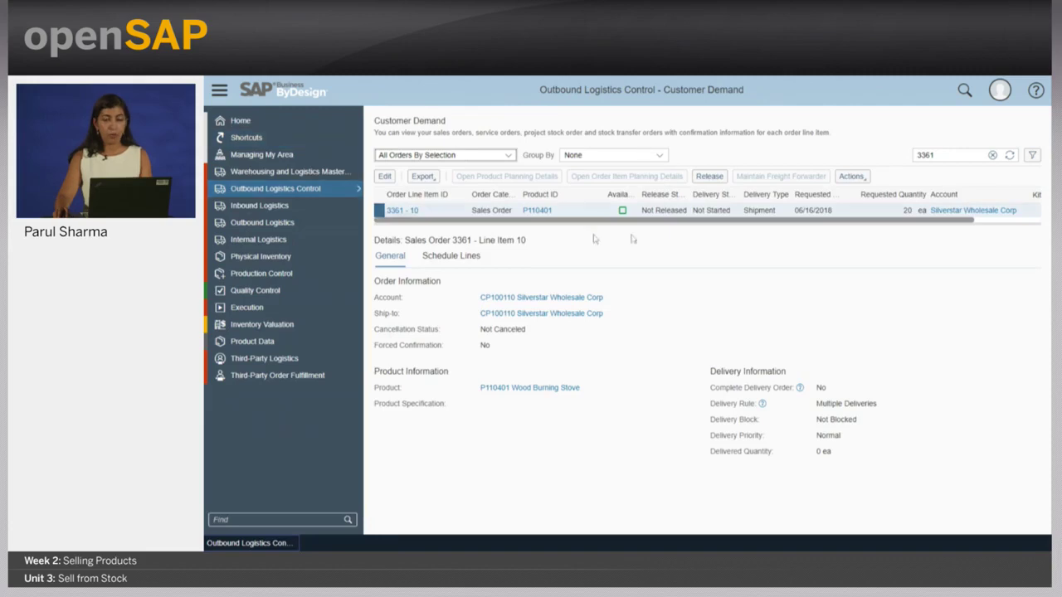
{"action": "left_click", "coordinate": [709, 177]}
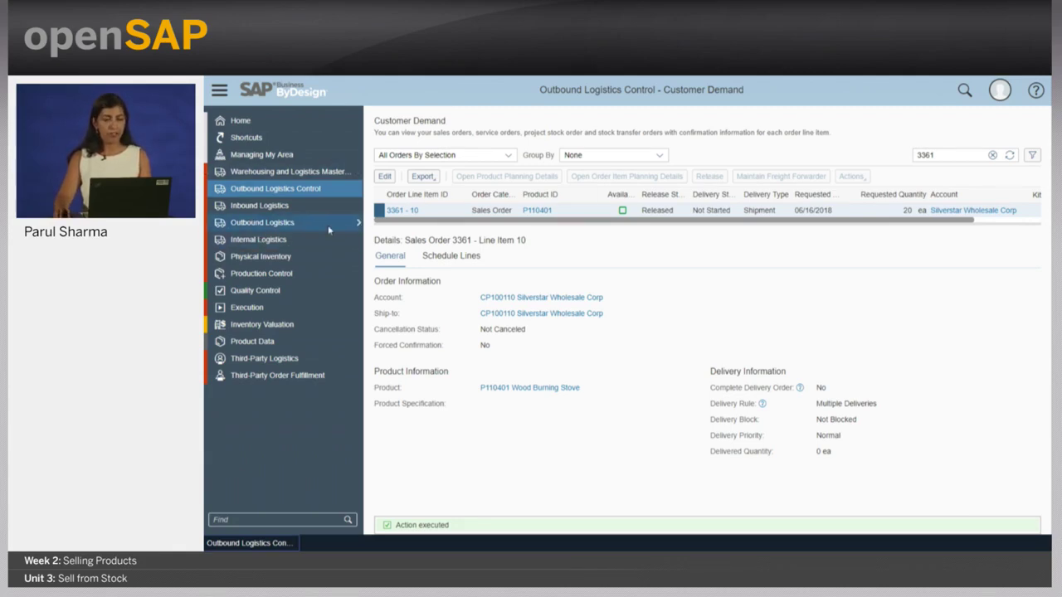
- List all delivery proposals by selection and search them for order 3361
{"action": "mouse_move", "coordinate": [328, 229]}
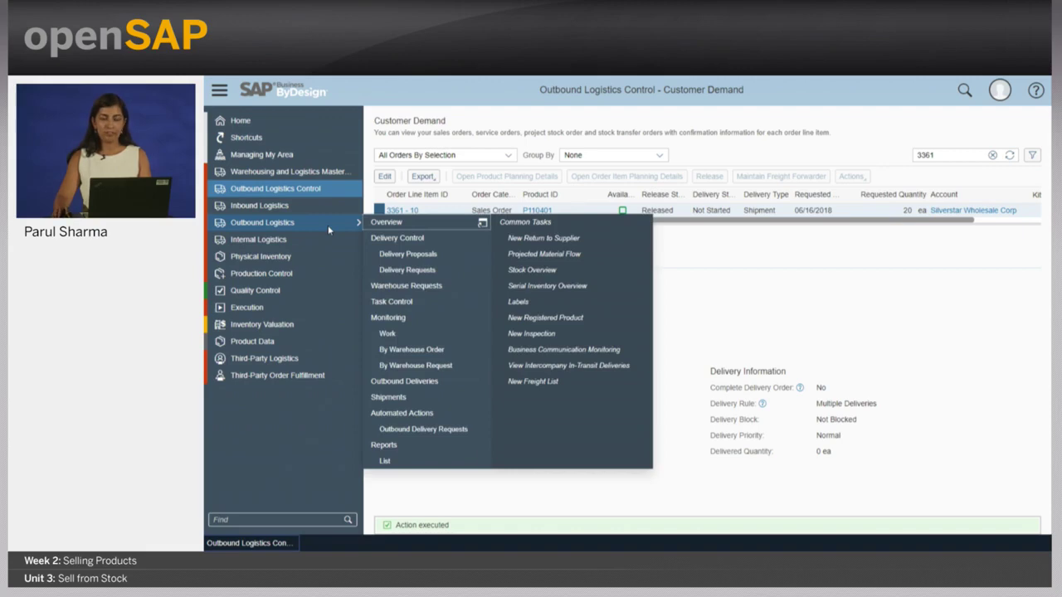
{"action": "left_click", "coordinate": [424, 256]}
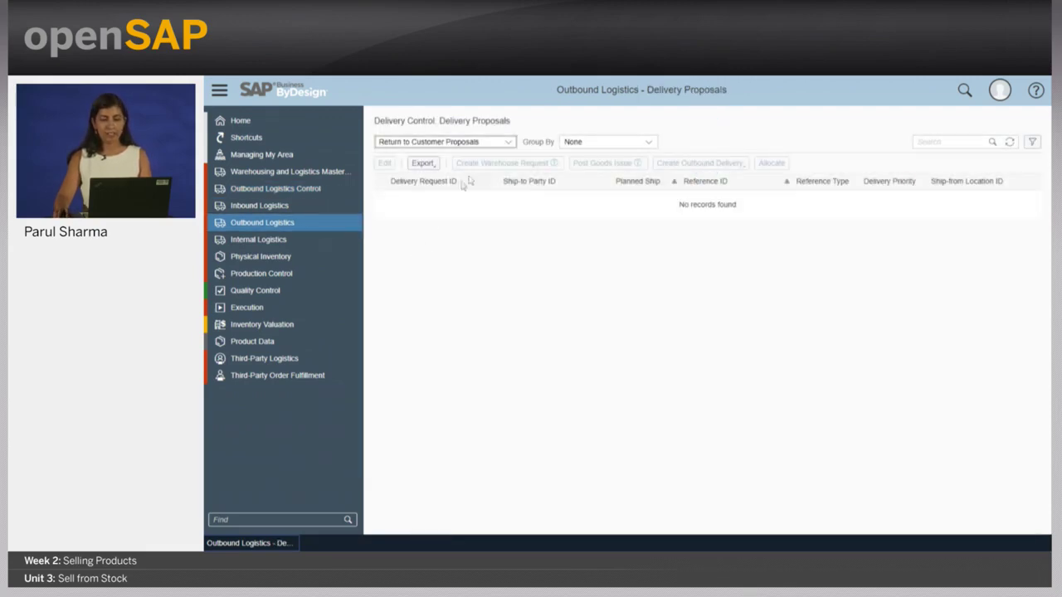
{"action": "left_click", "coordinate": [511, 143]}
{"action": "left_click", "coordinate": [506, 329]}
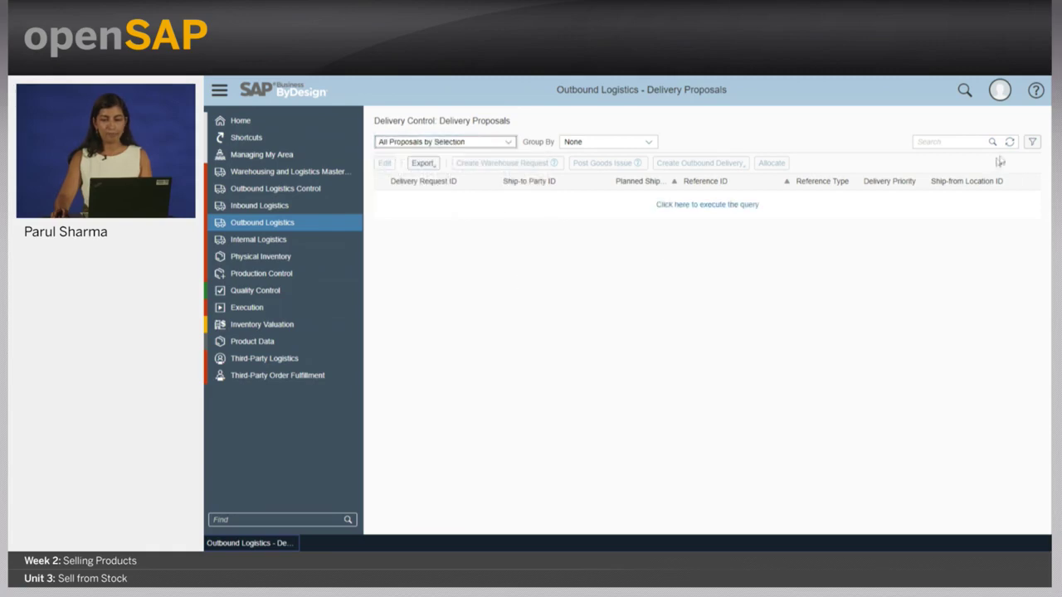
{"action": "left_click", "coordinate": [972, 143]}
{"action": "type", "text": "3361"}
{"action": "key", "text": "Return"}
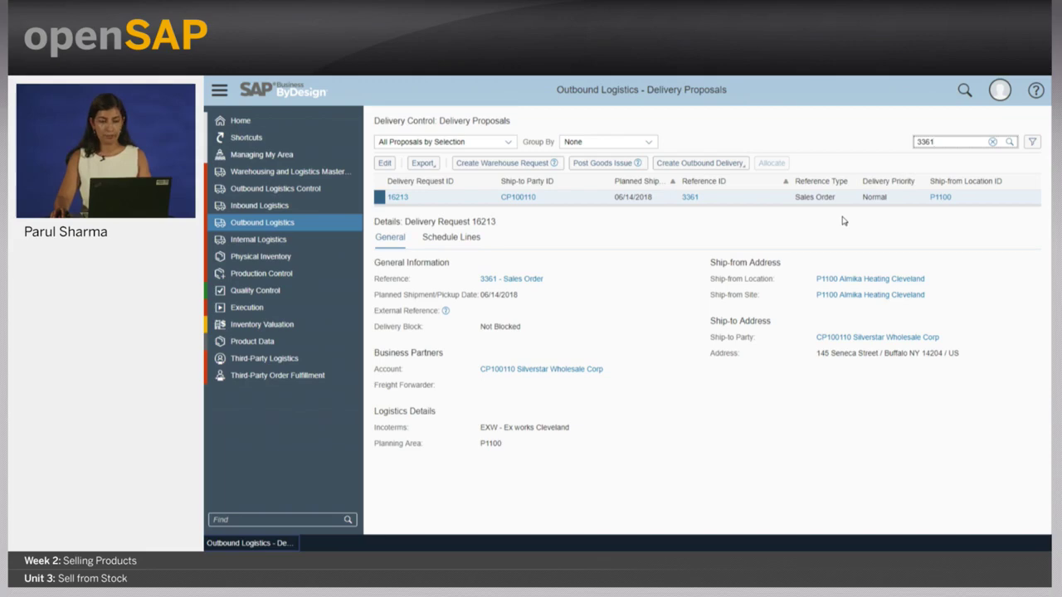
- Review the line items of delivery request 16213, then close it without changes
{"action": "left_click", "coordinate": [384, 163]}
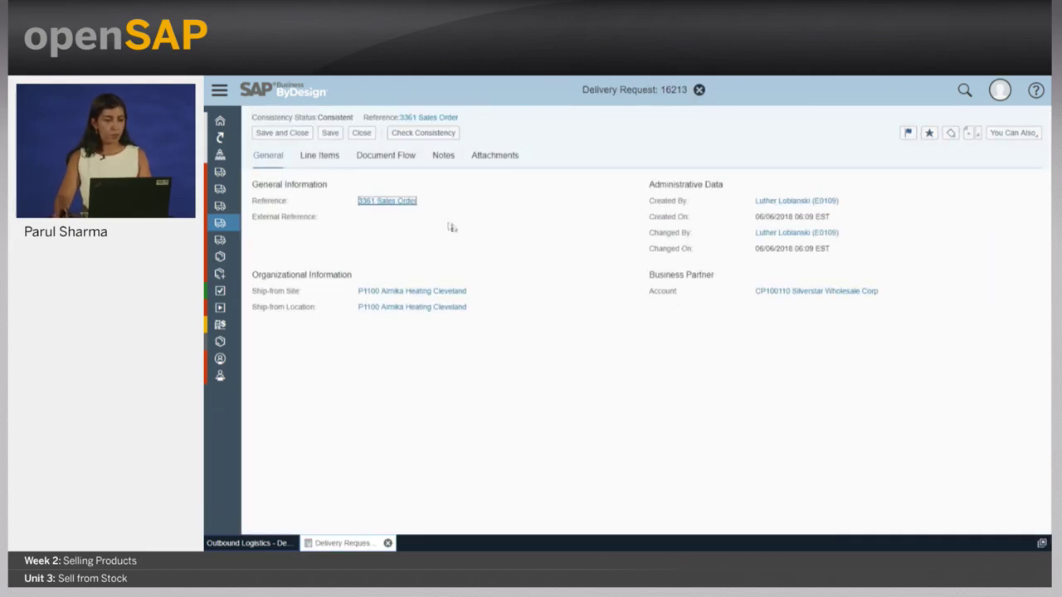
{"action": "left_click", "coordinate": [319, 156]}
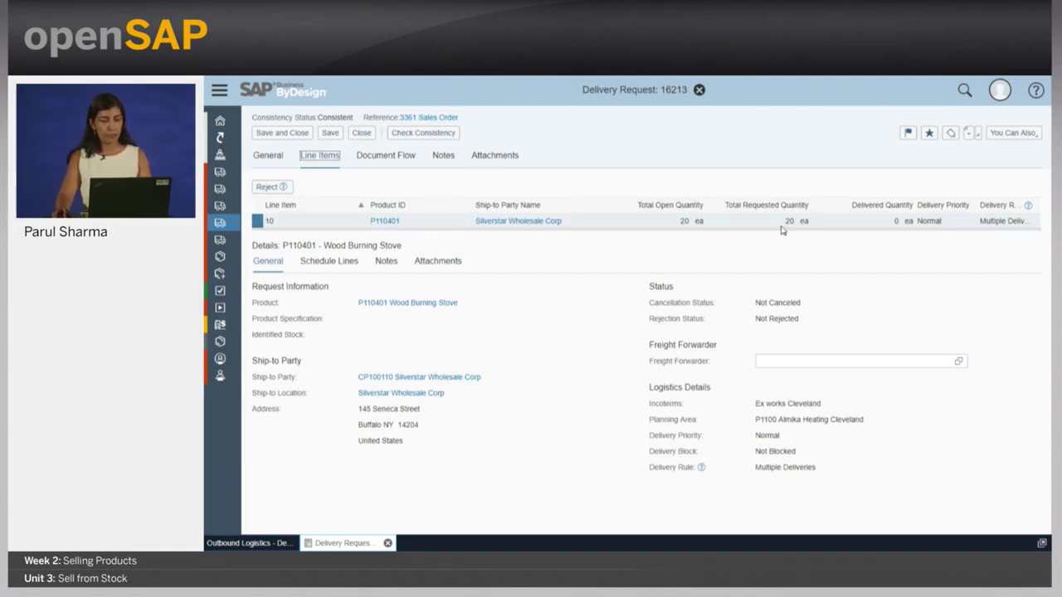
{"action": "left_click", "coordinate": [361, 133]}
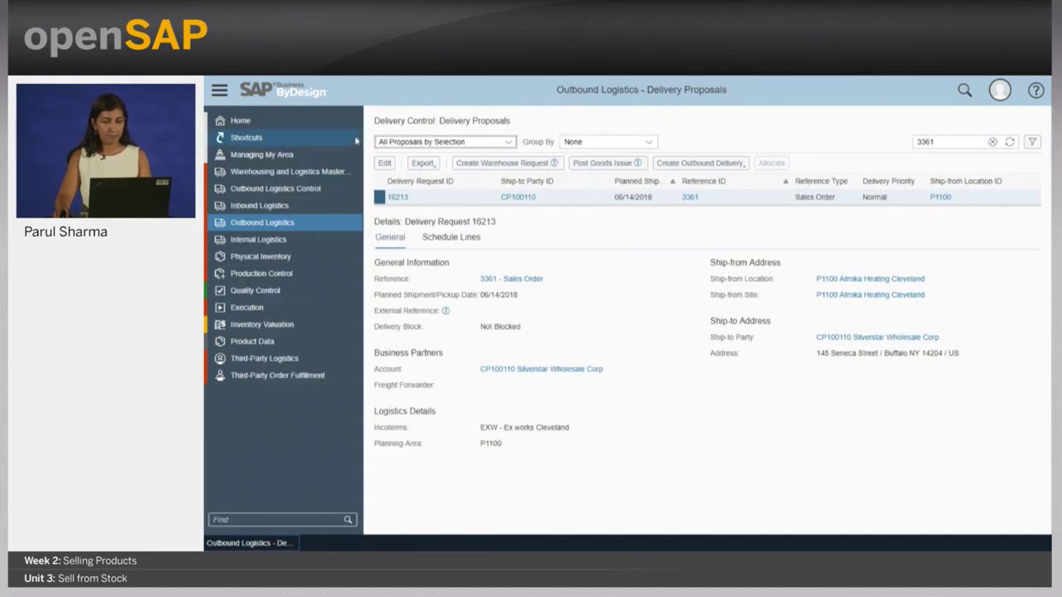
- Post goods issue for request 16213 with actual quantity 10 and release outbound delivery 365
{"action": "left_click", "coordinate": [604, 166]}
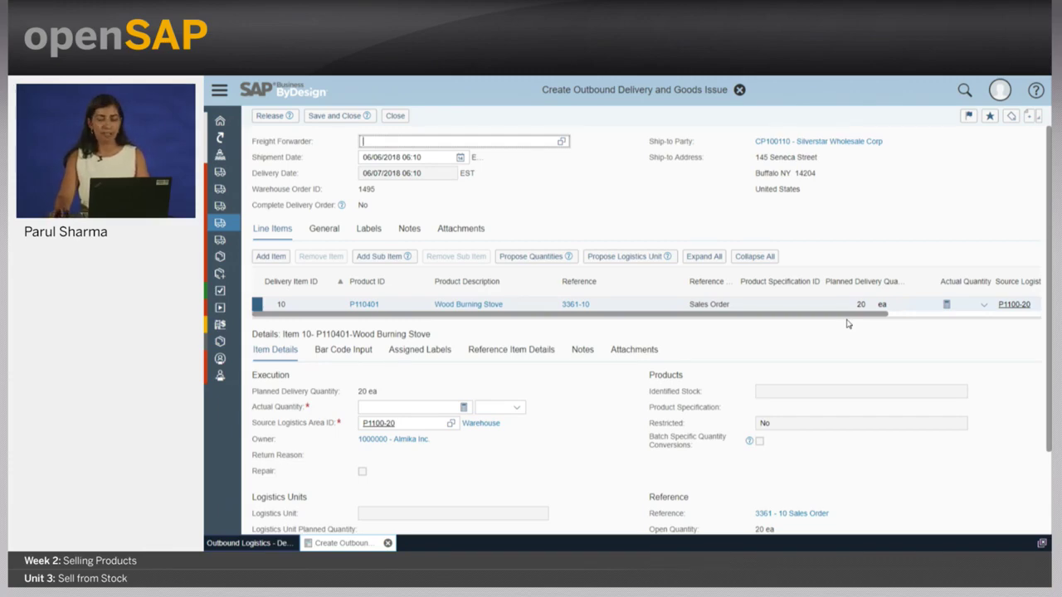
{"action": "left_click", "coordinate": [917, 304]}
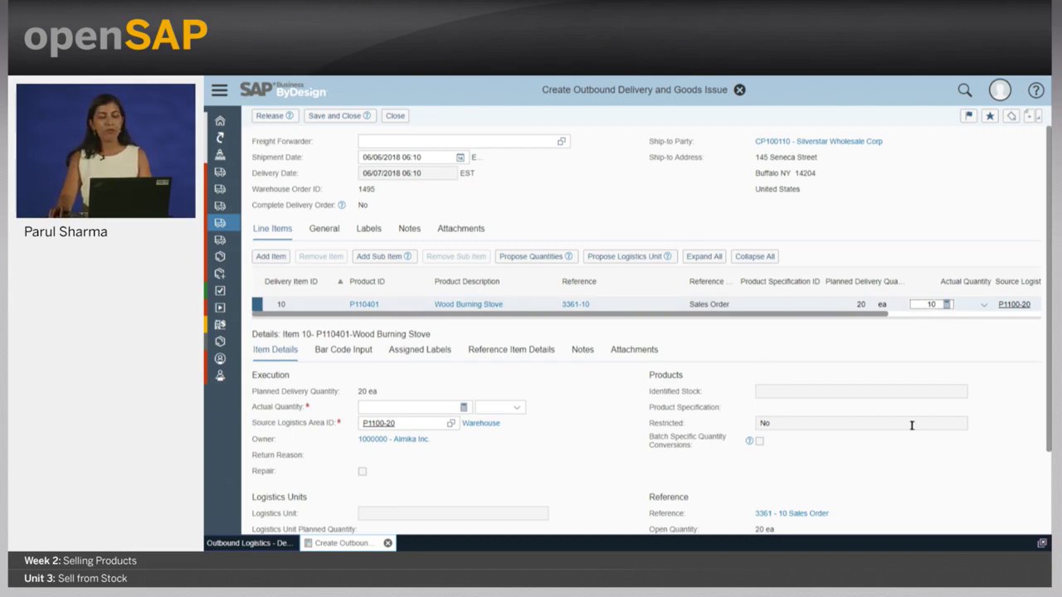
{"action": "left_click", "coordinate": [282, 121]}
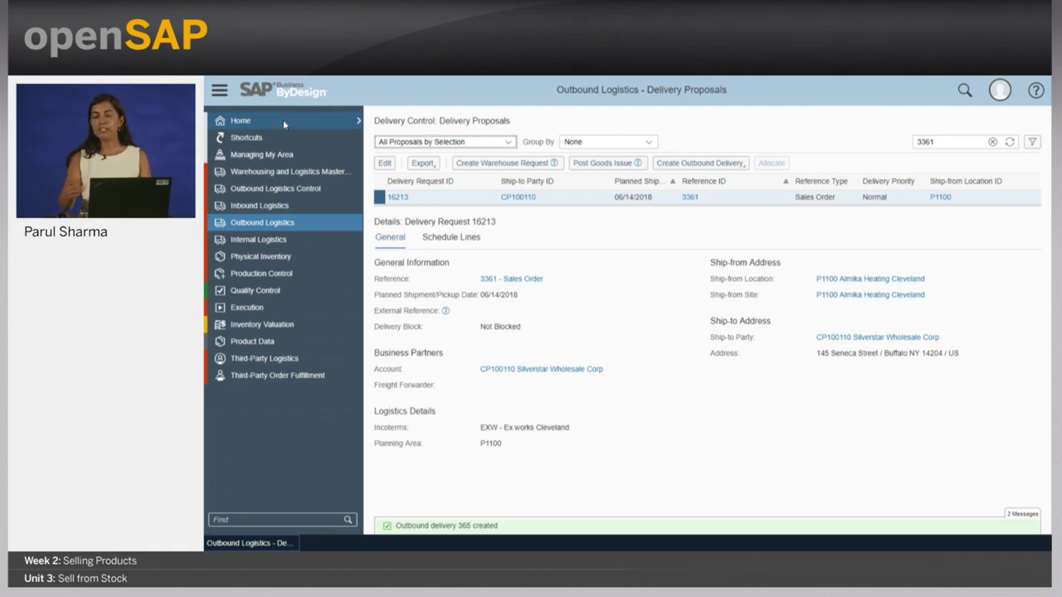
- Log off and log back on with the sales user's ID and password
{"action": "left_click", "coordinate": [998, 92]}
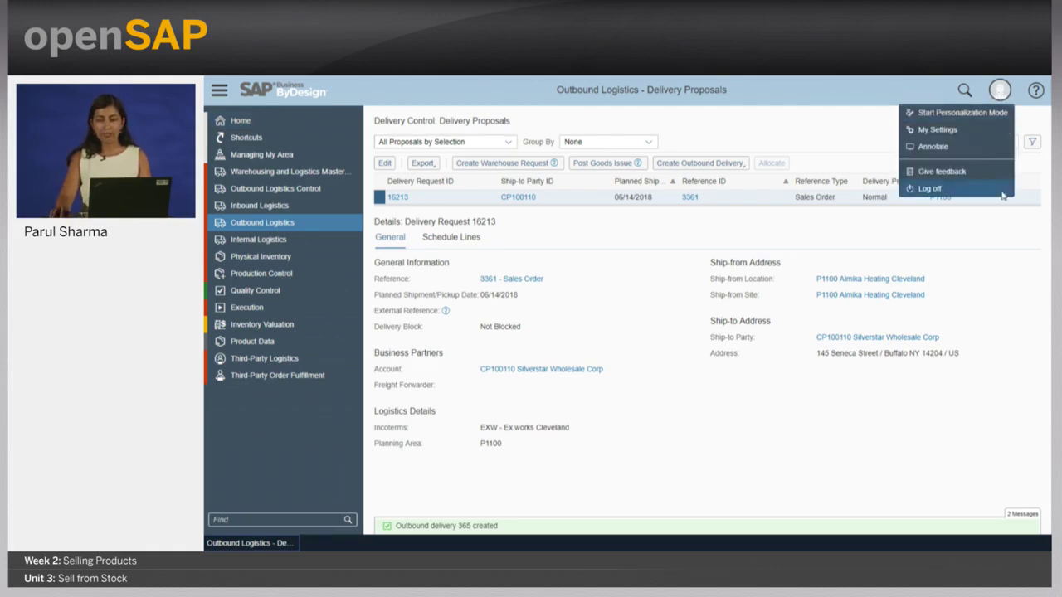
{"action": "left_click", "coordinate": [921, 188]}
{"action": "left_click", "coordinate": [788, 341]}
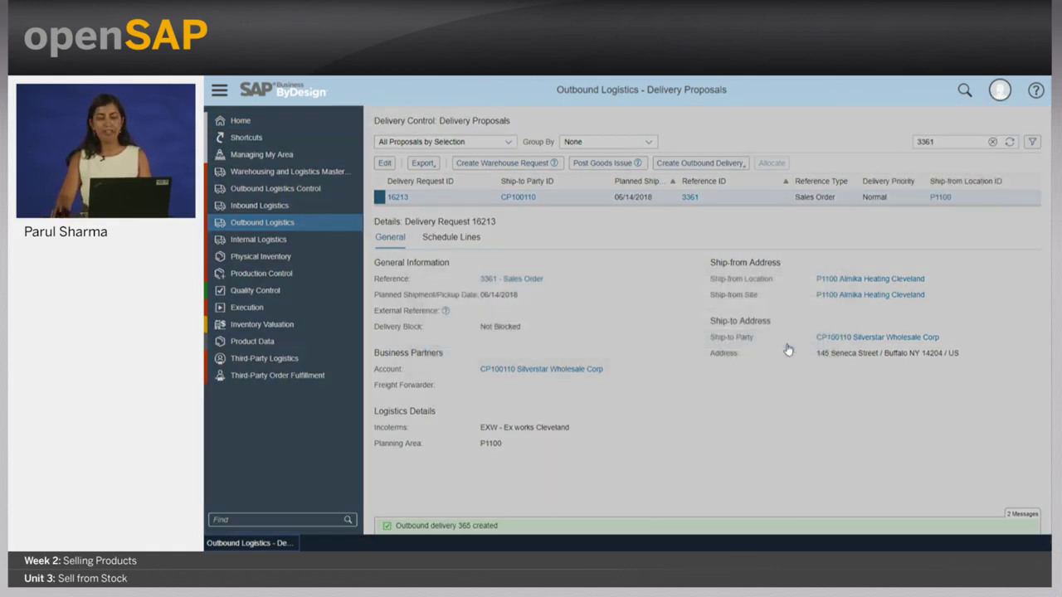
{"action": "left_click", "coordinate": [649, 212]}
{"action": "type", "text": "sales"}
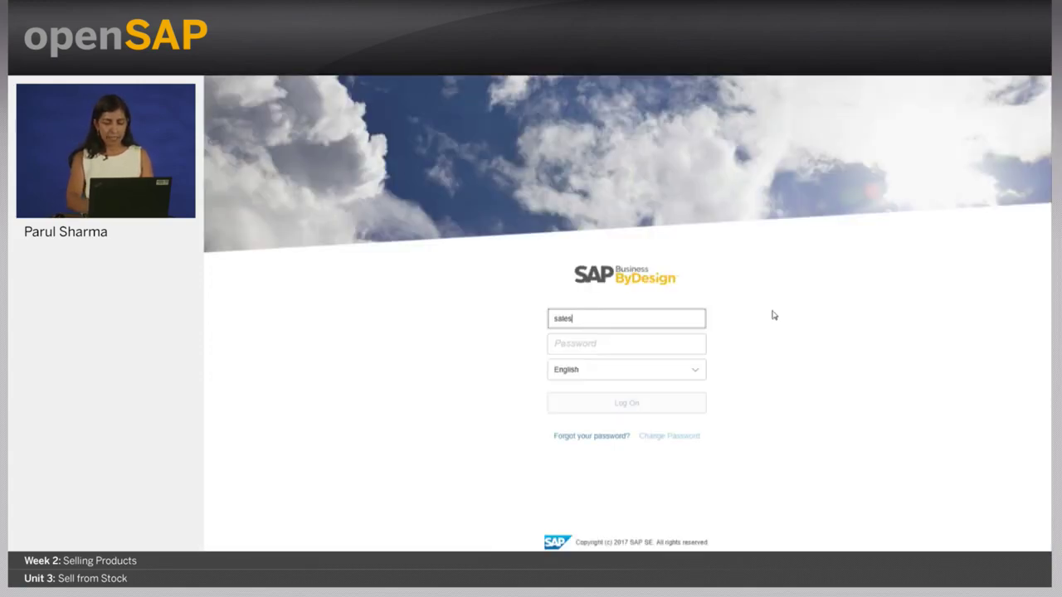
{"action": "type", "text": "01p"}
{"action": "key", "text": "Tab"}
{"action": "type", "text": "•••••••"}
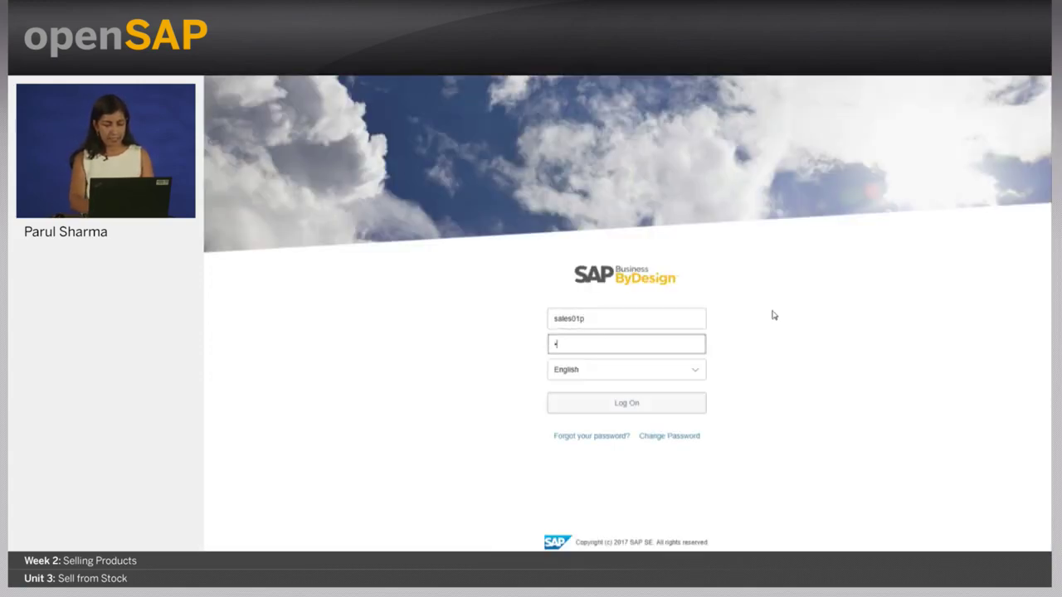
{"action": "key", "text": "Return"}
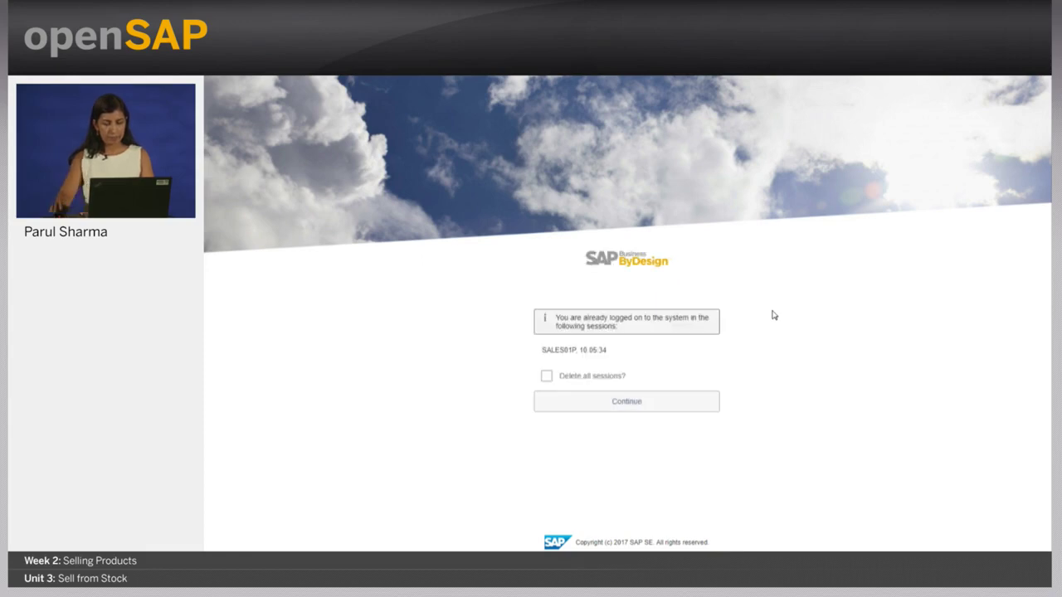
{"action": "left_click", "coordinate": [691, 409]}
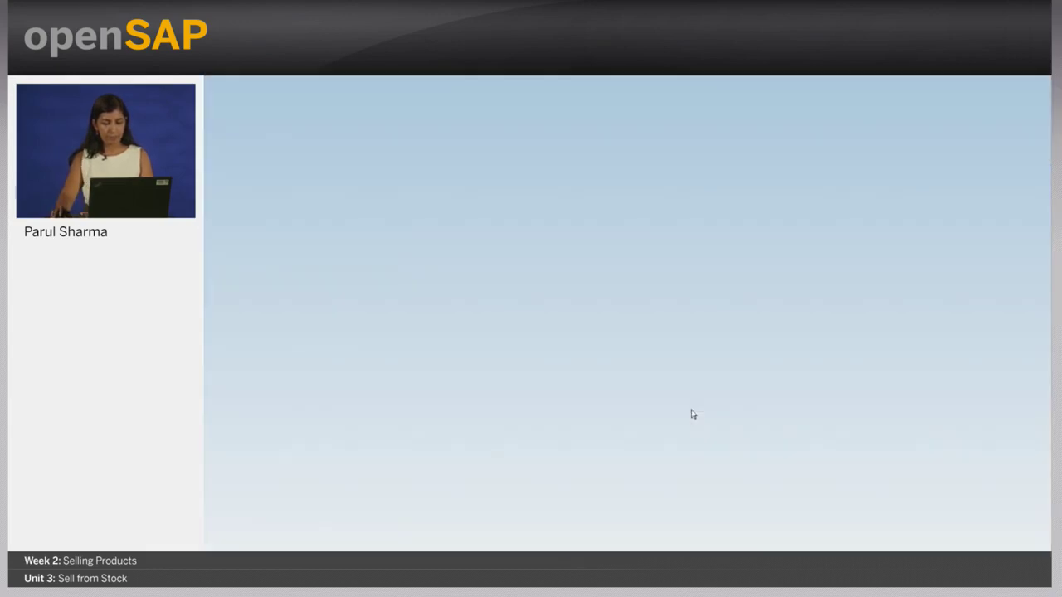
- Search the Sales Orders work list for 3361 and open that order
{"action": "left_click", "coordinate": [218, 91]}
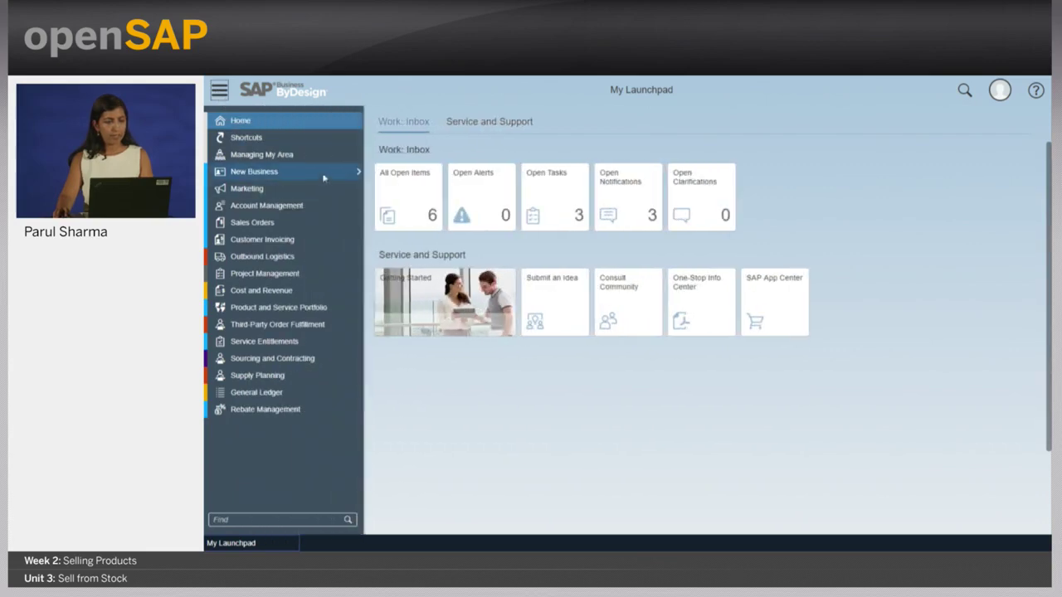
{"action": "mouse_move", "coordinate": [358, 226]}
{"action": "left_click", "coordinate": [488, 237]}
{"action": "left_click", "coordinate": [922, 142]}
{"action": "type", "text": "3361"}
{"action": "key", "text": "Return"}
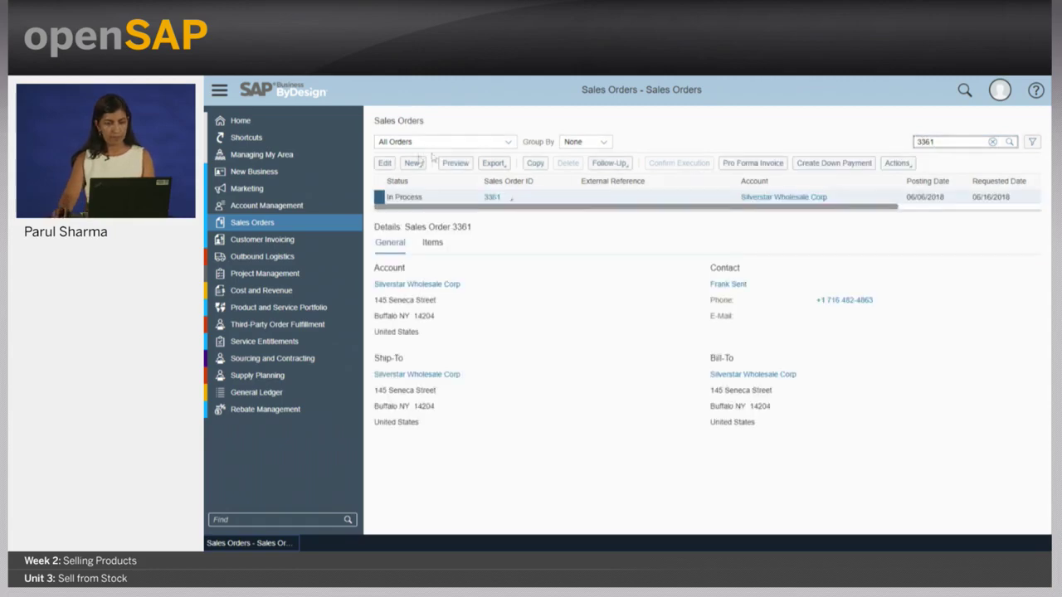
{"action": "left_click", "coordinate": [387, 163]}
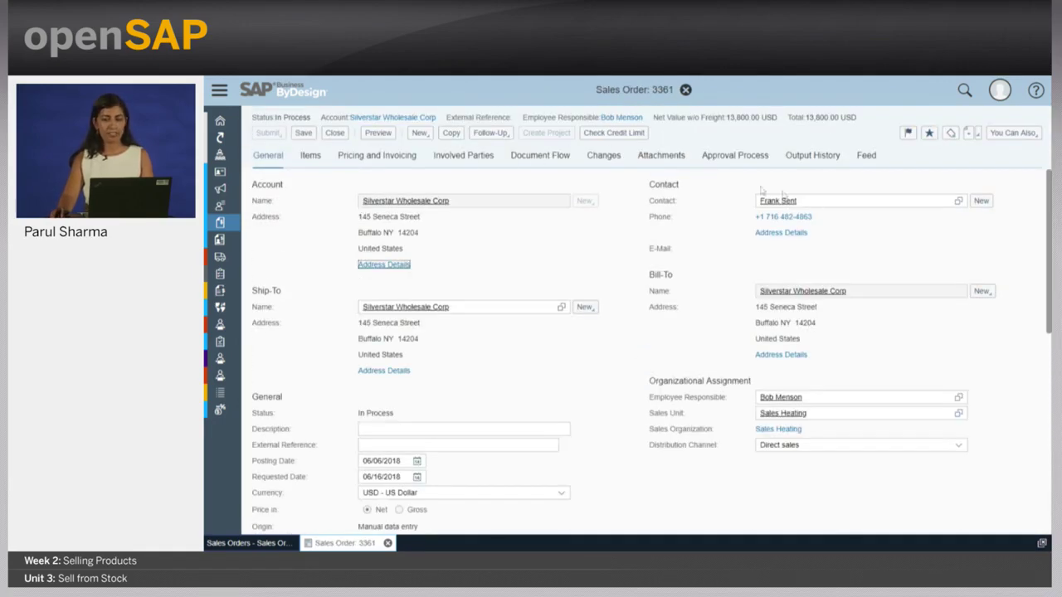
- Show order 3361's document flow in Extended View, then advance PowerPoint to the Sell from Stock Summary slide
{"action": "left_click", "coordinate": [538, 156]}
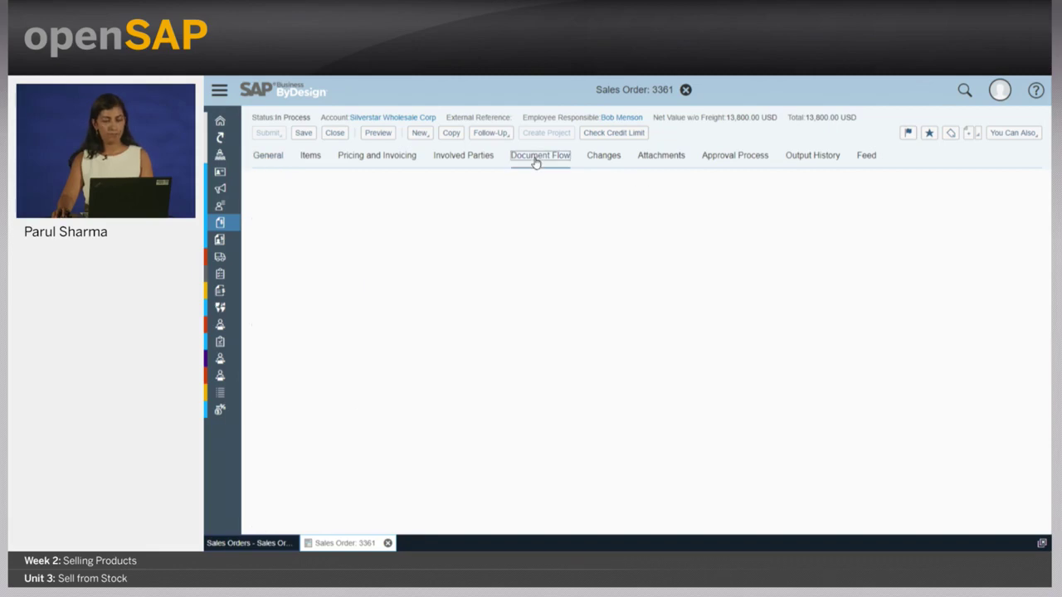
{"action": "left_click", "coordinate": [382, 203]}
{"action": "left_click", "coordinate": [370, 236]}
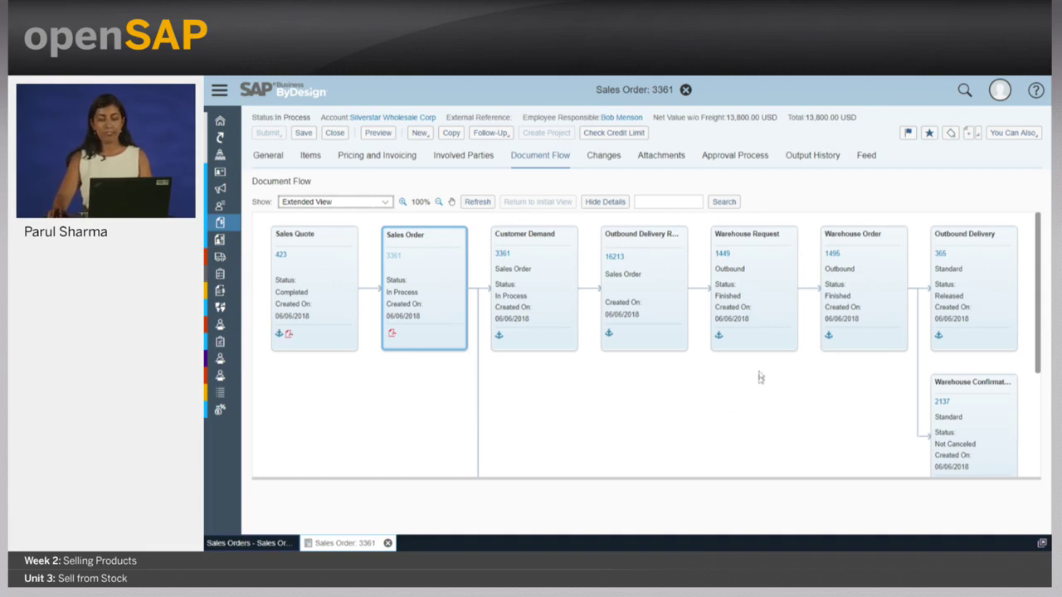
{"action": "scroll", "coordinate": [762, 371], "scroll_direction": "down", "scroll_amount": 3}
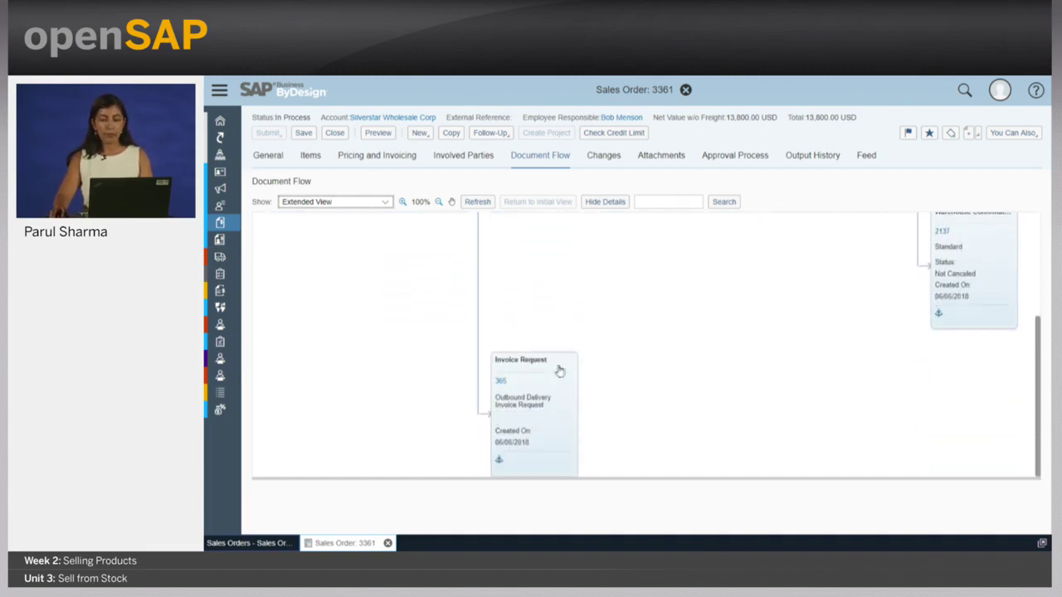
{"action": "scroll", "coordinate": [624, 407], "scroll_direction": "up", "scroll_amount": 3}
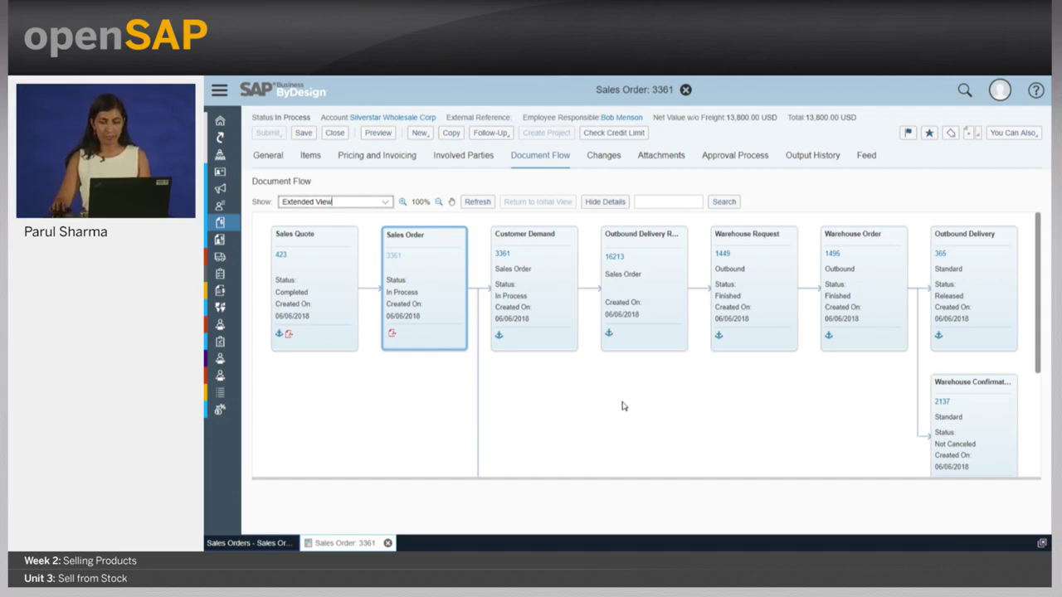
{"action": "key", "text": "alt+Tab"}
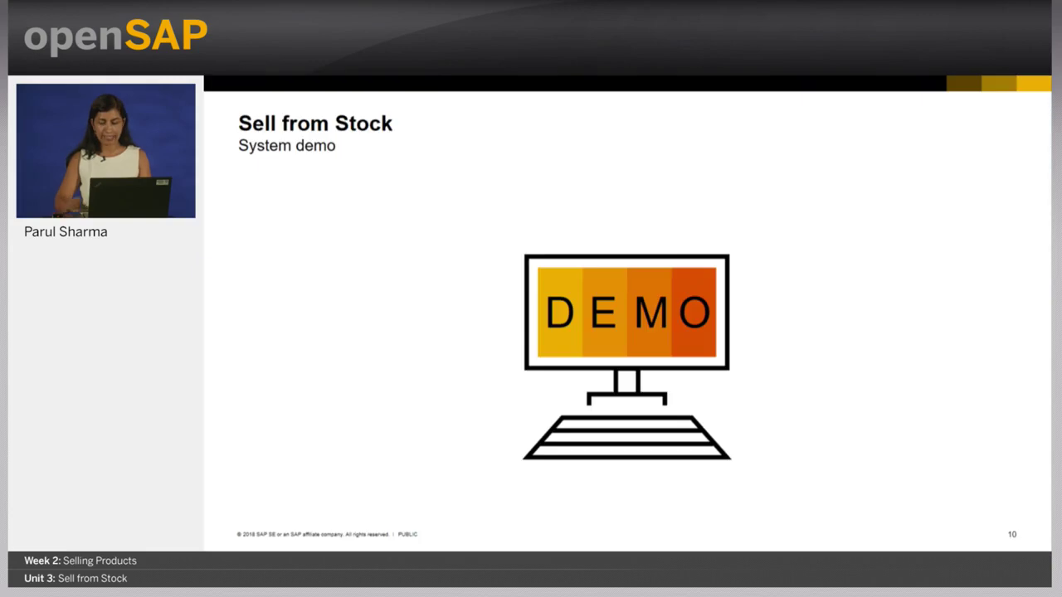
{"action": "key", "text": "Right"}
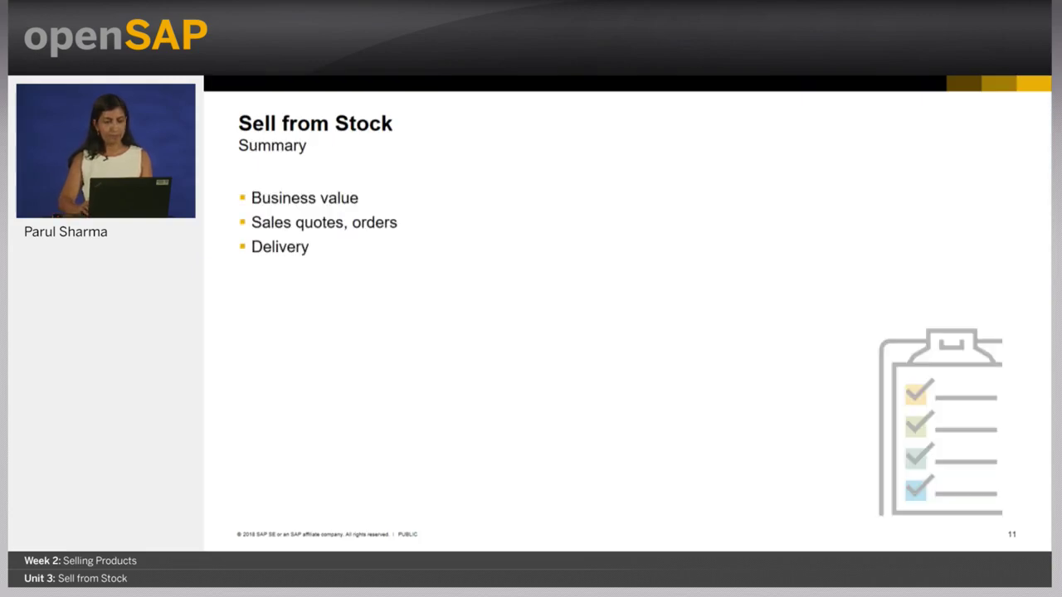